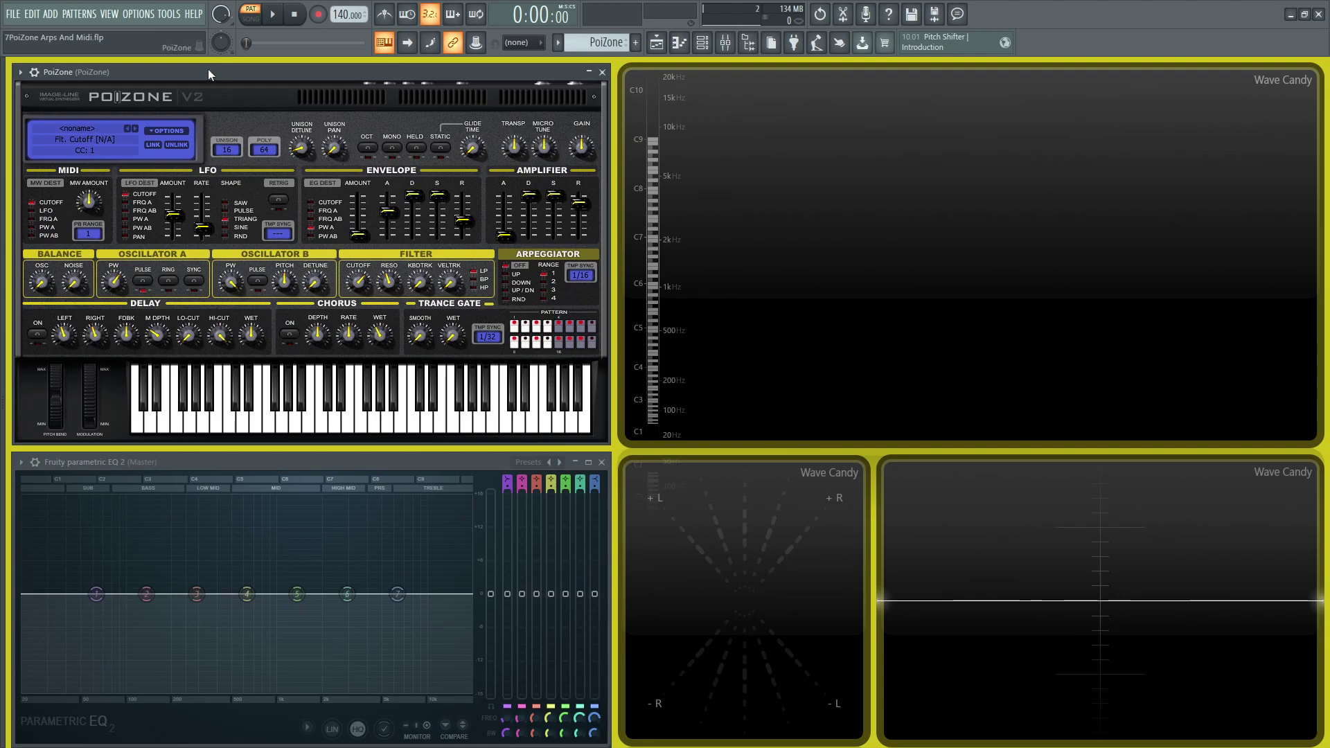
Step: Reset the PoiZone patch to its default settings
left_click(166, 130)
left_click(234, 184)
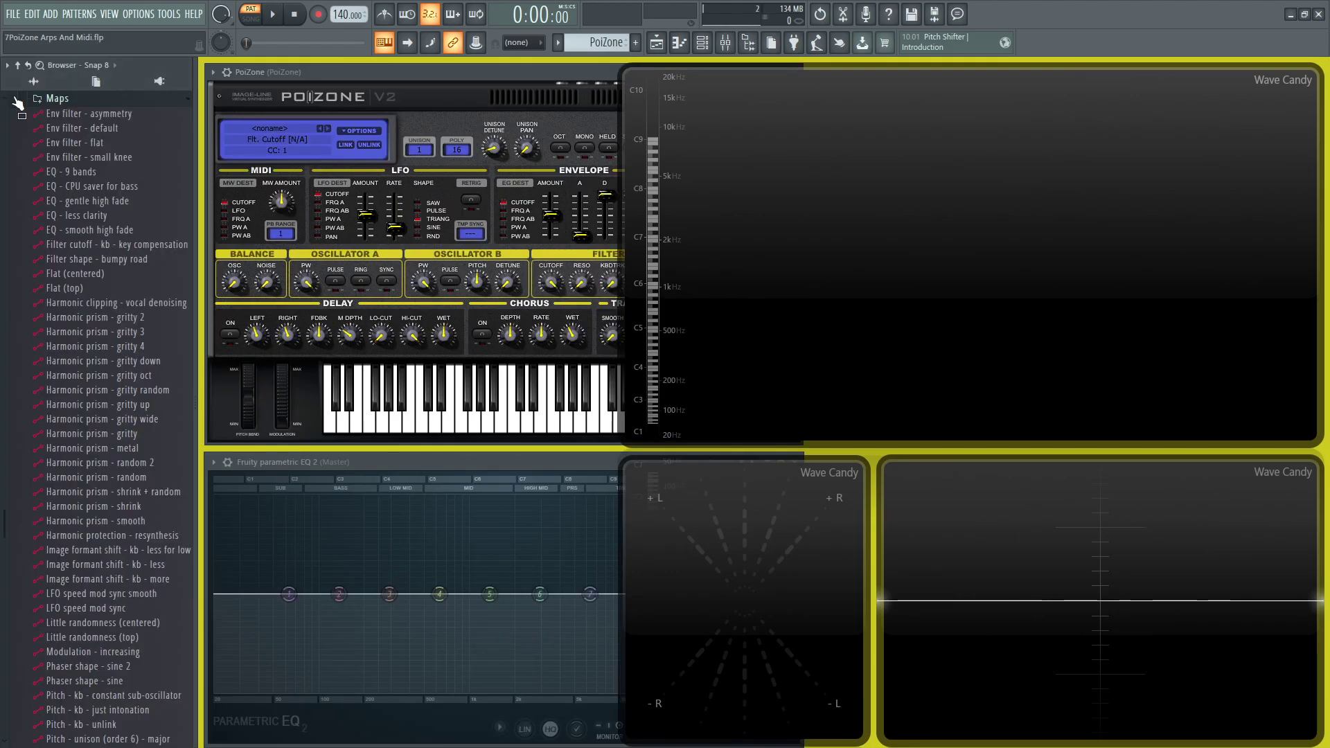
Step: Inspect the PoiZone channel's built-in arpeggiator in the miscellaneous functions, and return to the compact synth view
left_click(36, 73)
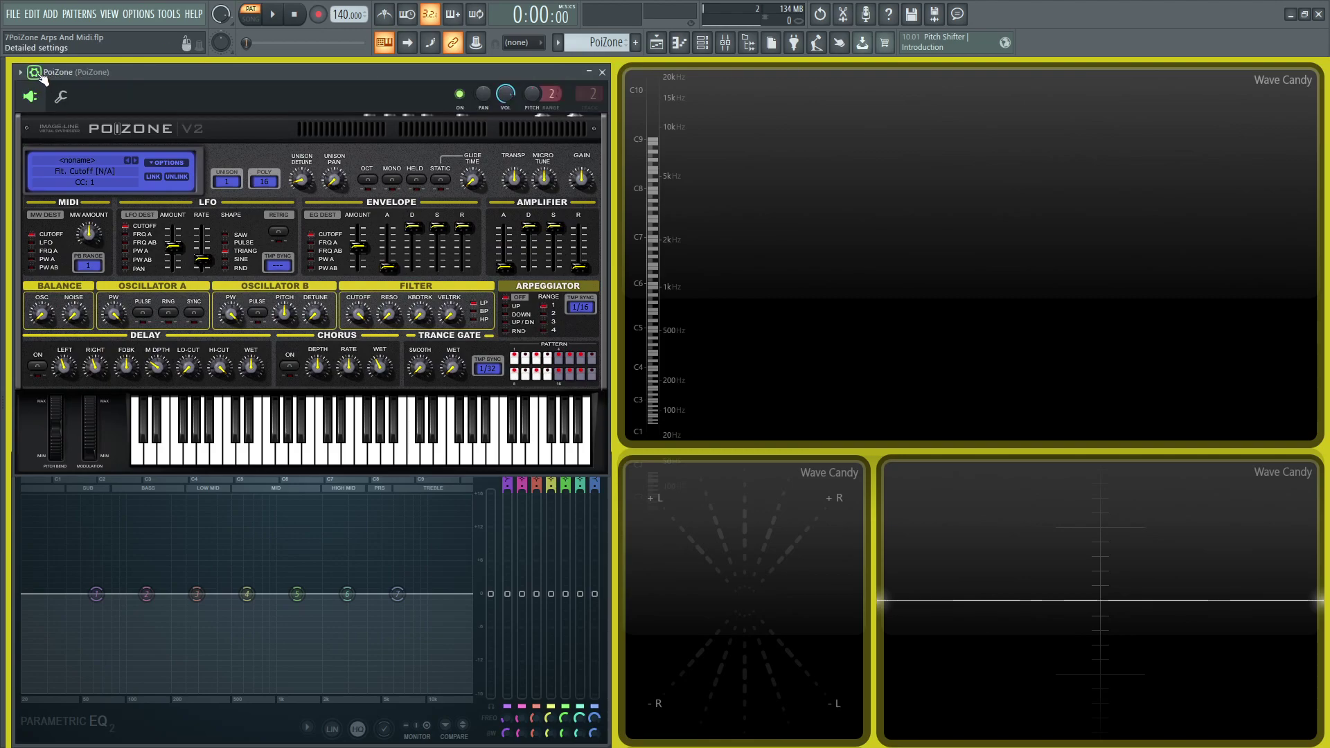
left_click(61, 97)
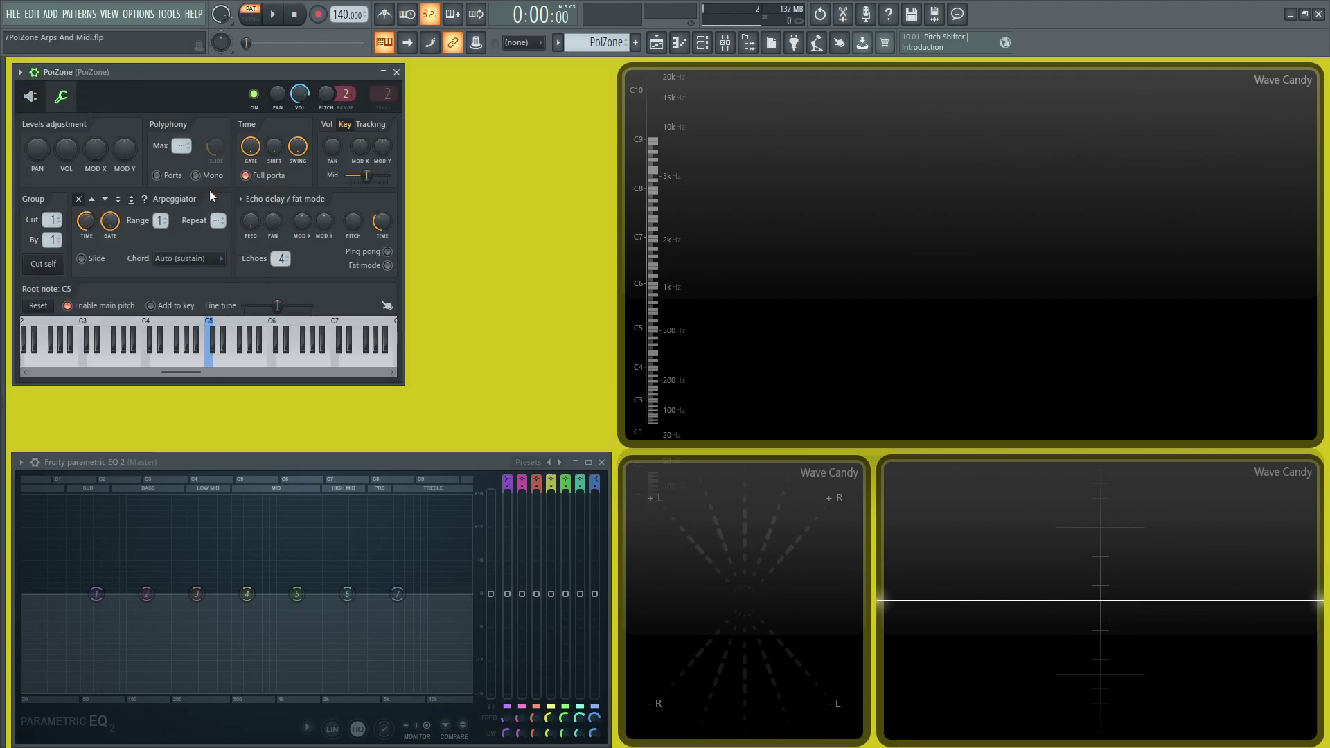
left_click(43, 86)
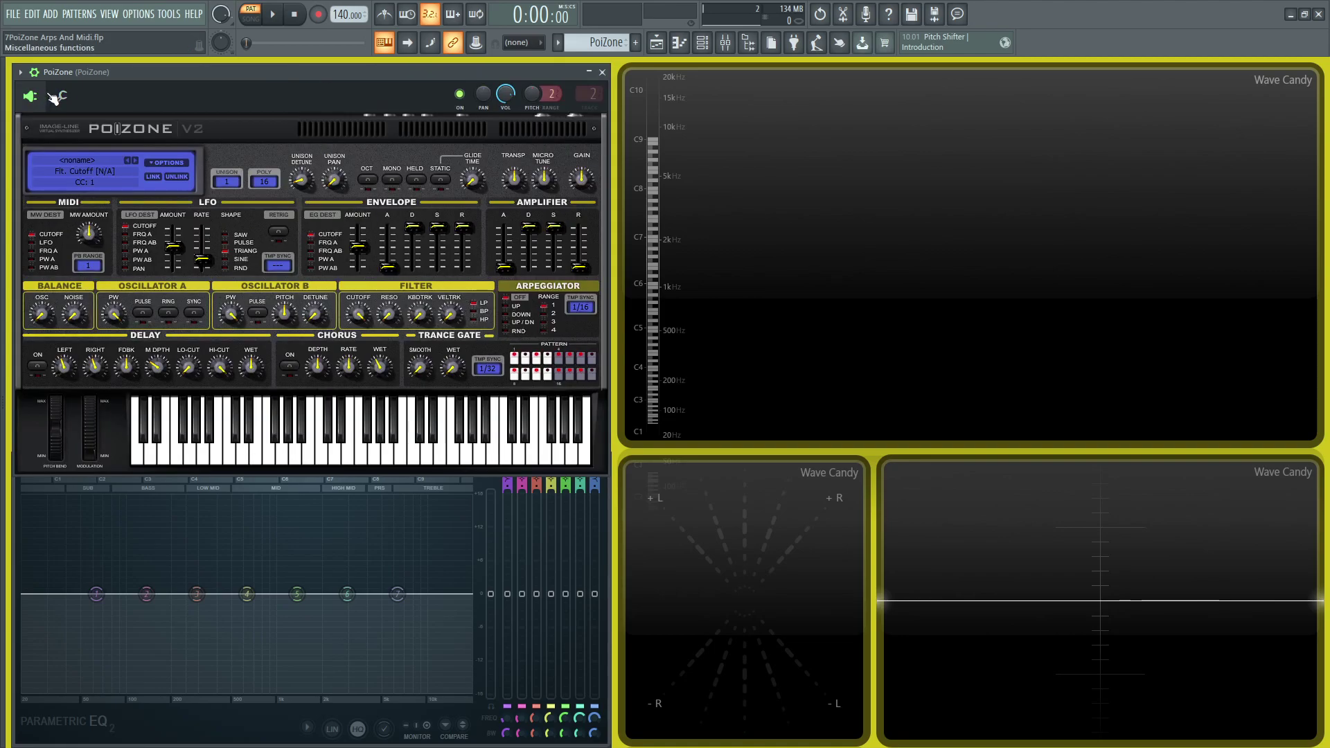
left_click(34, 73)
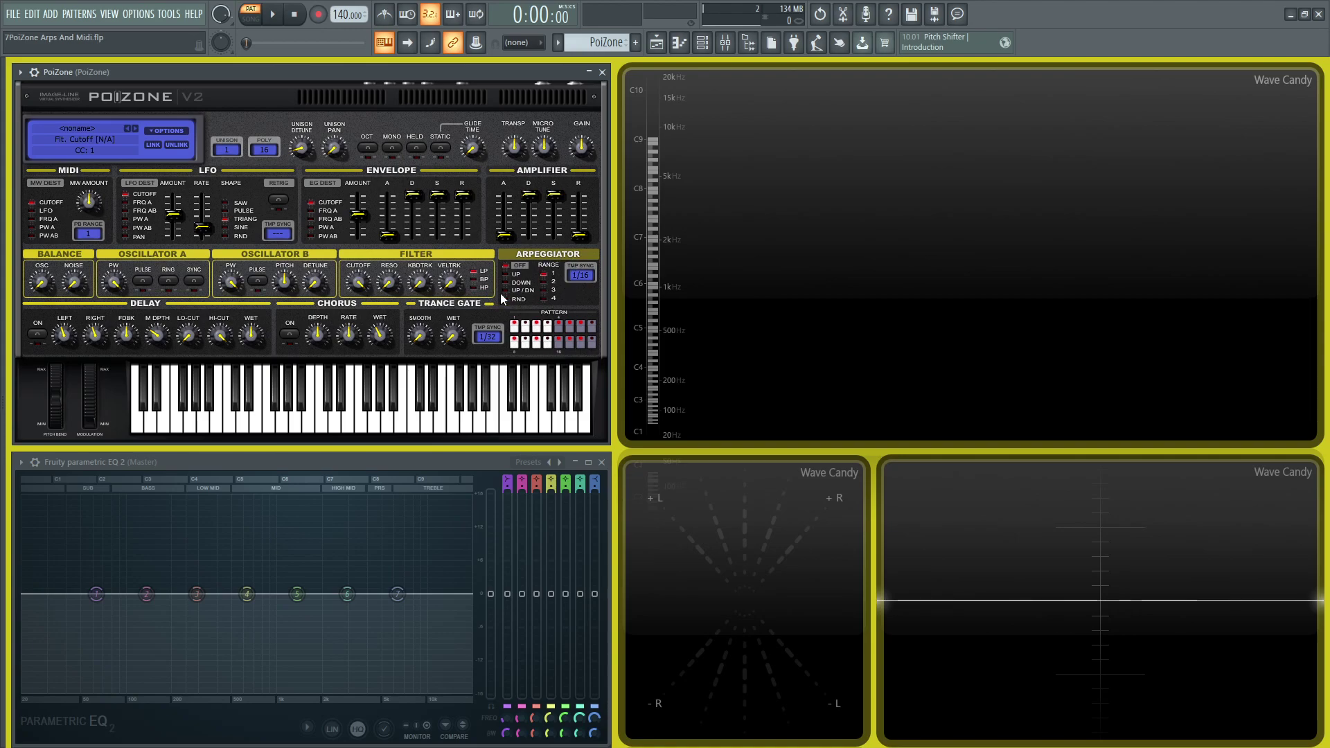
Step: Set PoiZone's arpeggiator mode to Up and play a C4, F4 and A4 chord
left_click(515, 276)
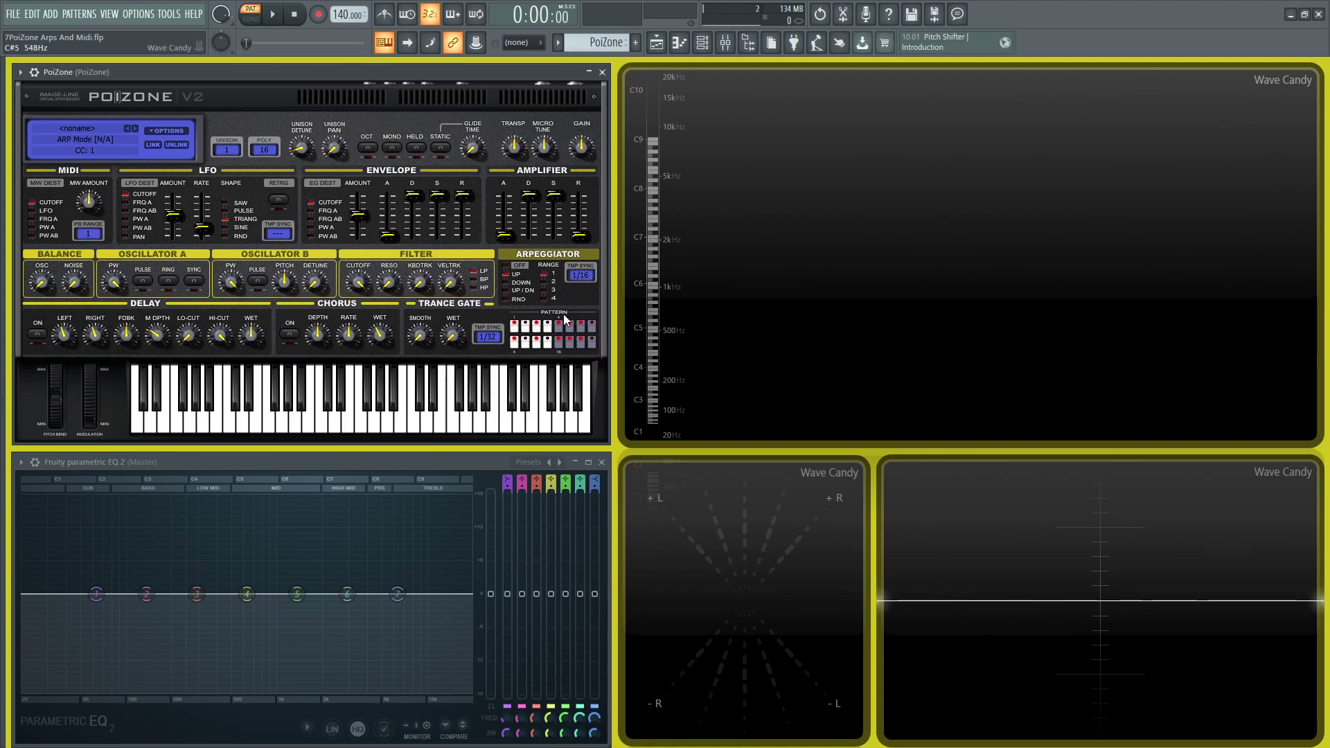
key("z")
key("v")
key("n")
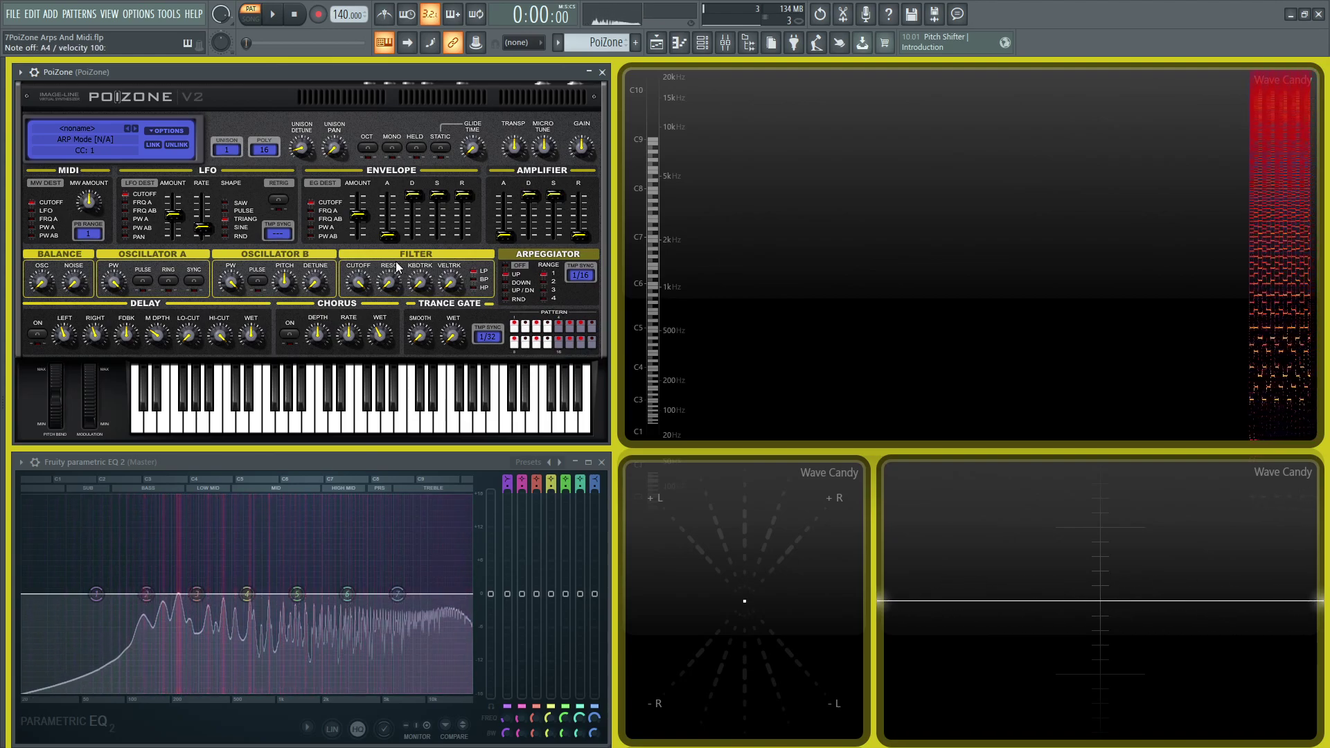
Step: Lower the filter cutoff to 73 % and play the arpeggiated chord again
left_click_drag(358, 282, 358, 295)
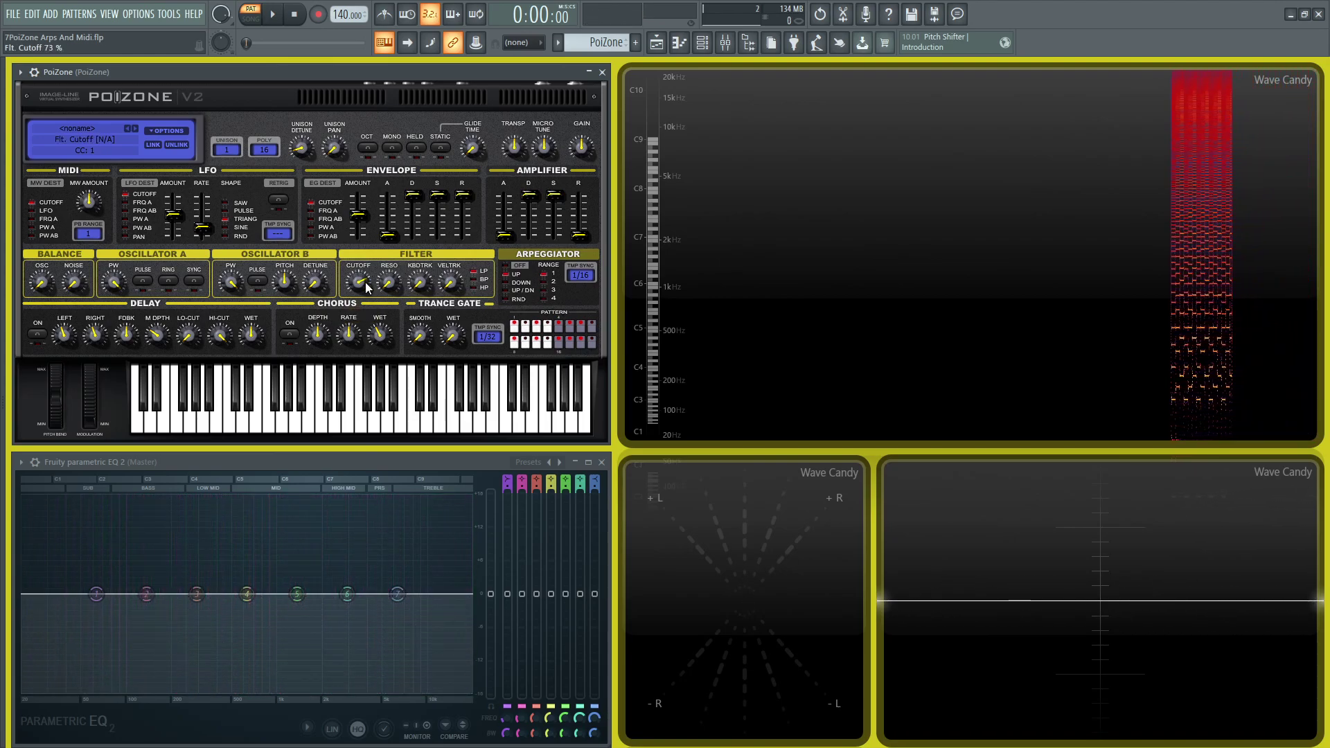
key("v")
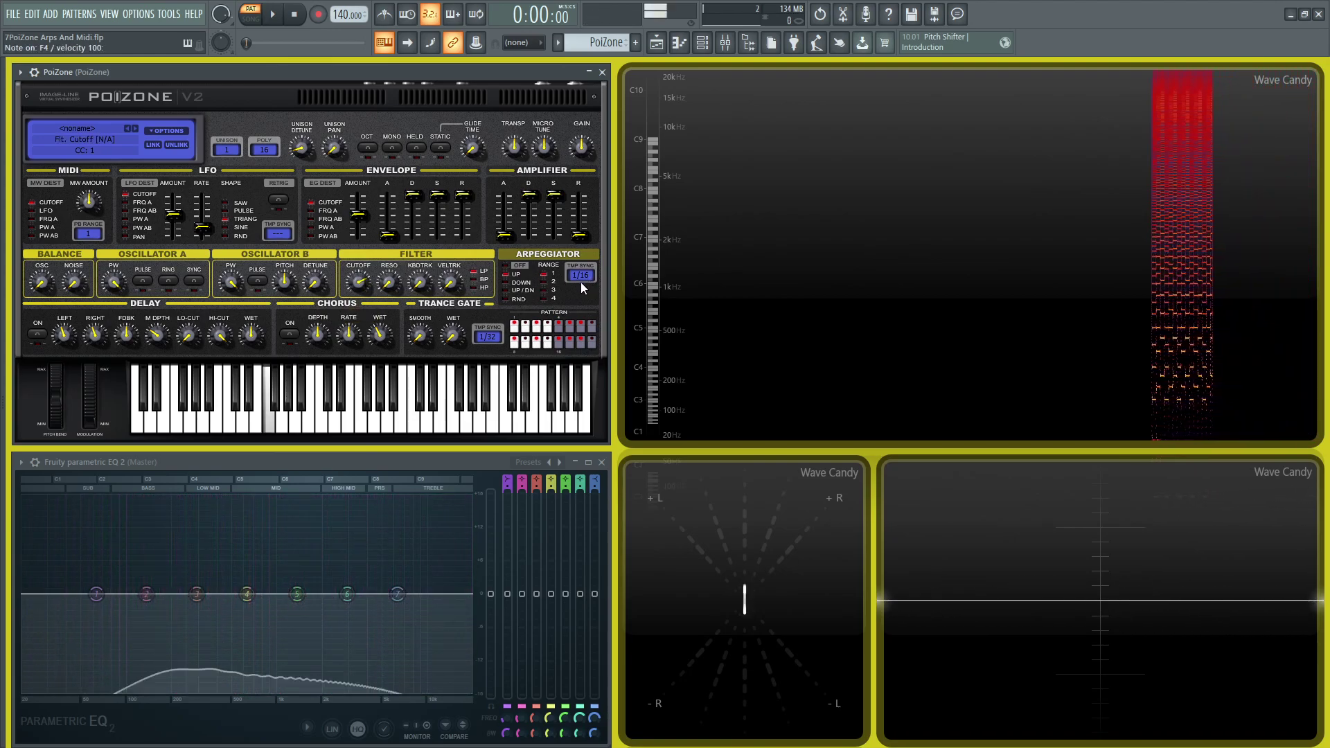
Step: Try the arpeggiator's Down, Up/Down and Random modes while playing the chord
left_click(518, 283)
key("v")
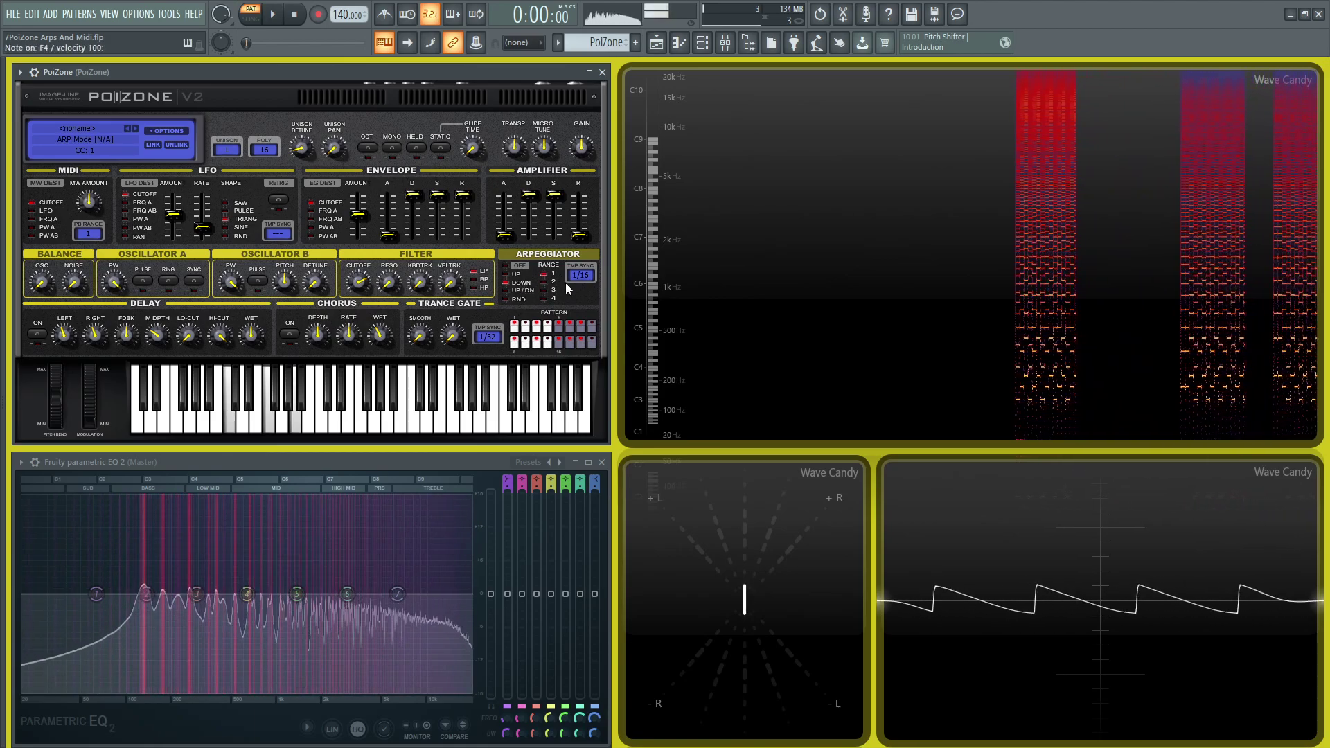
left_click(520, 291)
key("v")
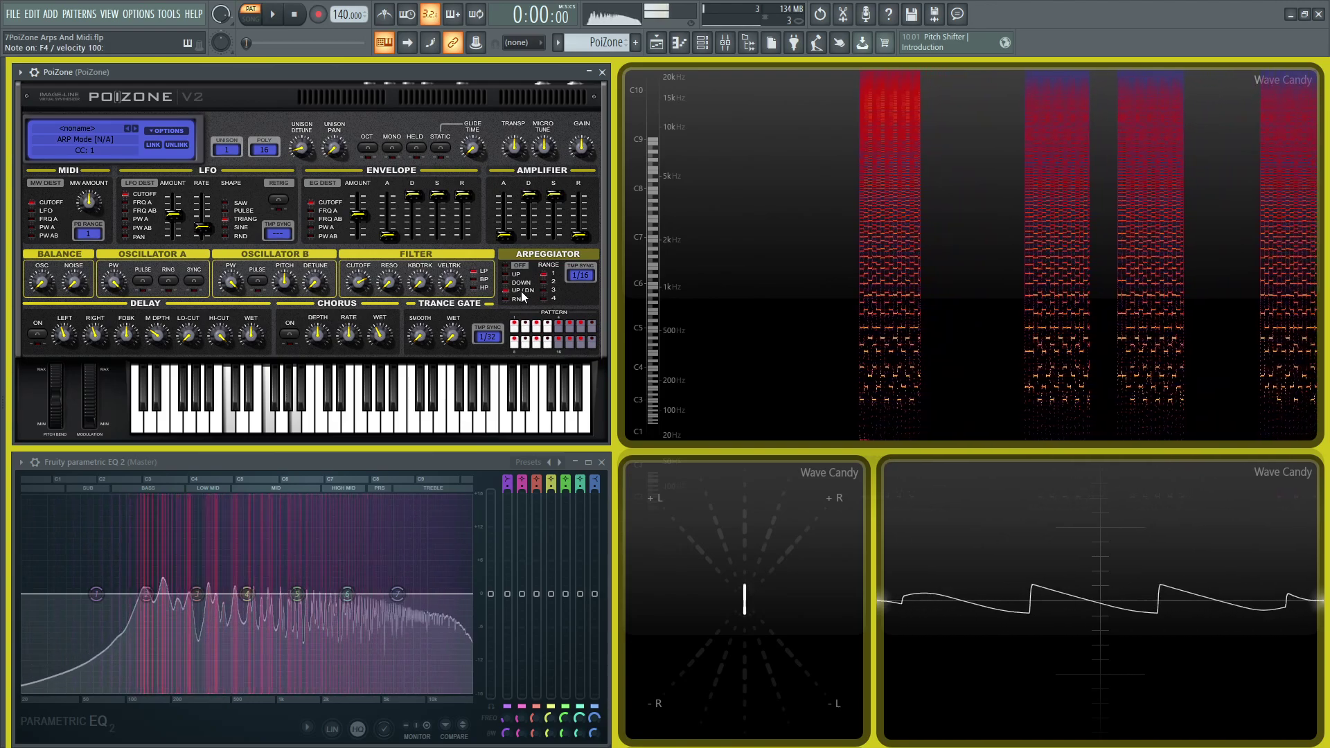
left_click(527, 298)
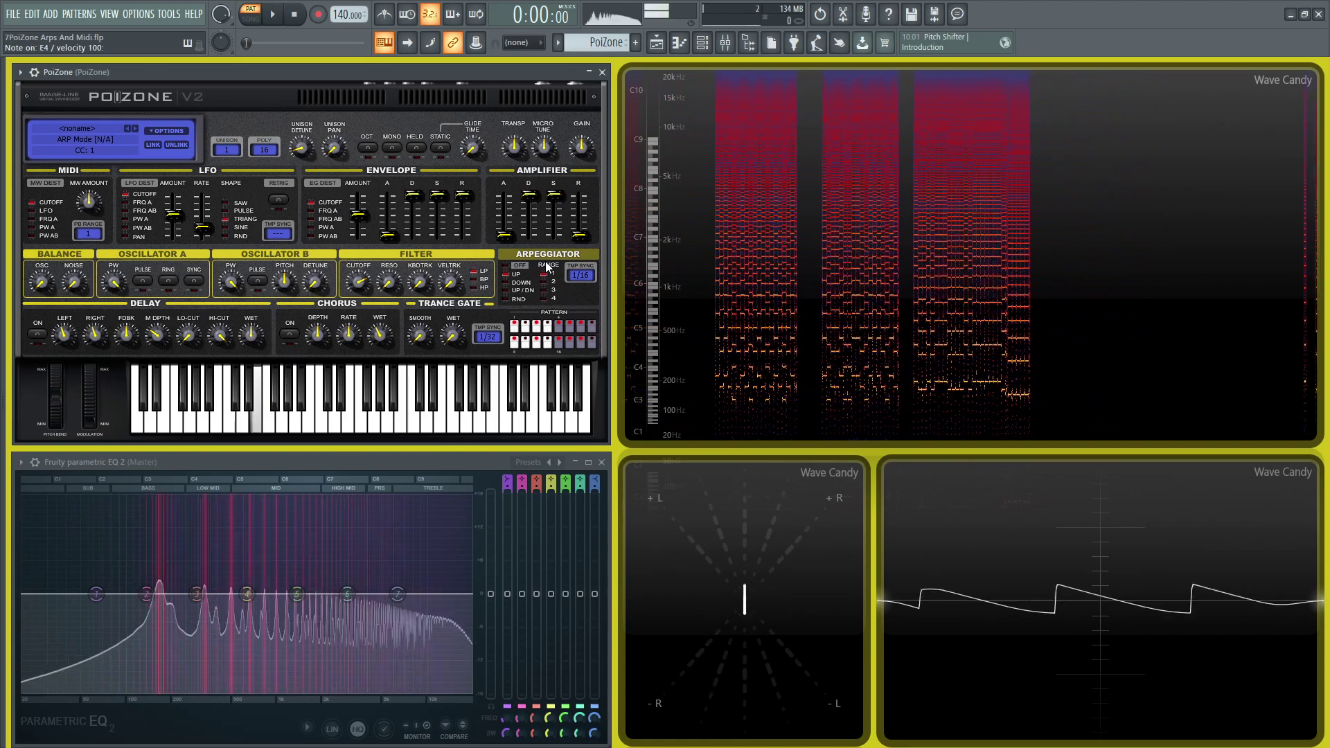
Step: Set the arpeggiator's tempo sync to 1/4 and its range to 2 and then 3
left_click(581, 276)
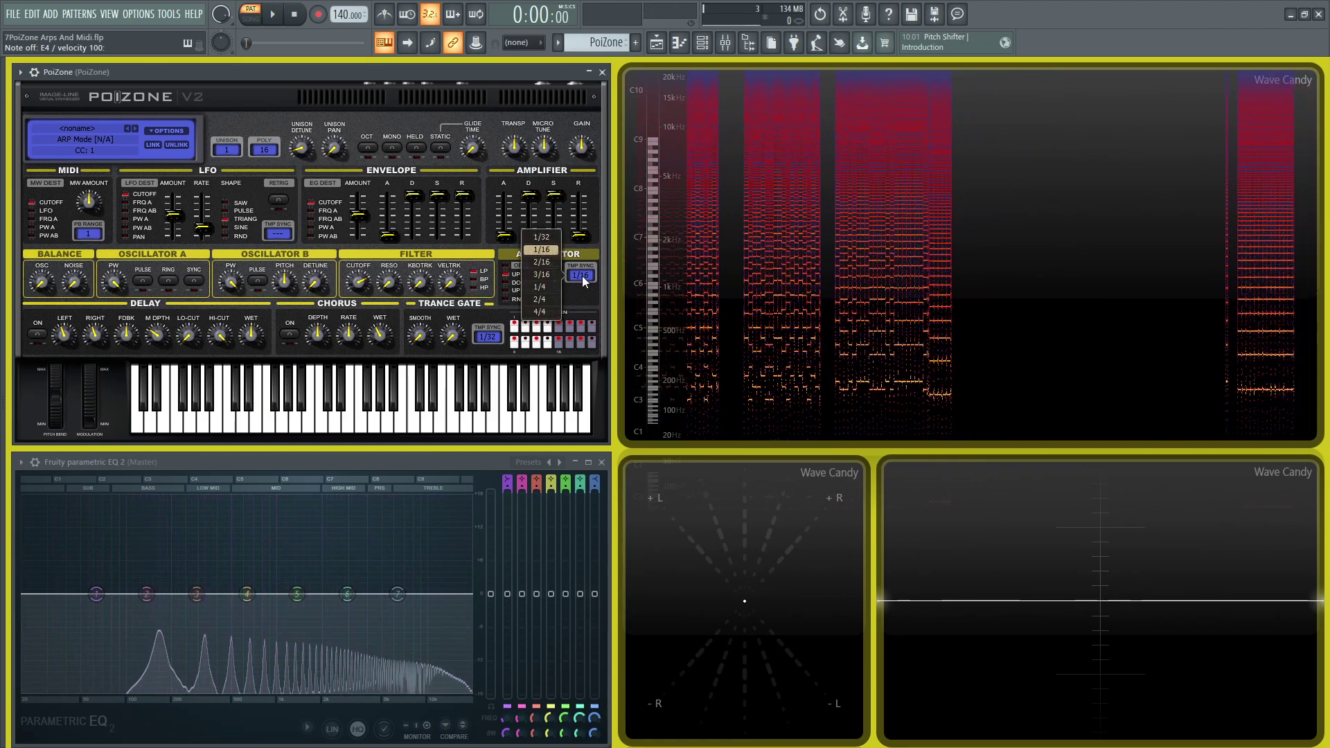
left_click(549, 286)
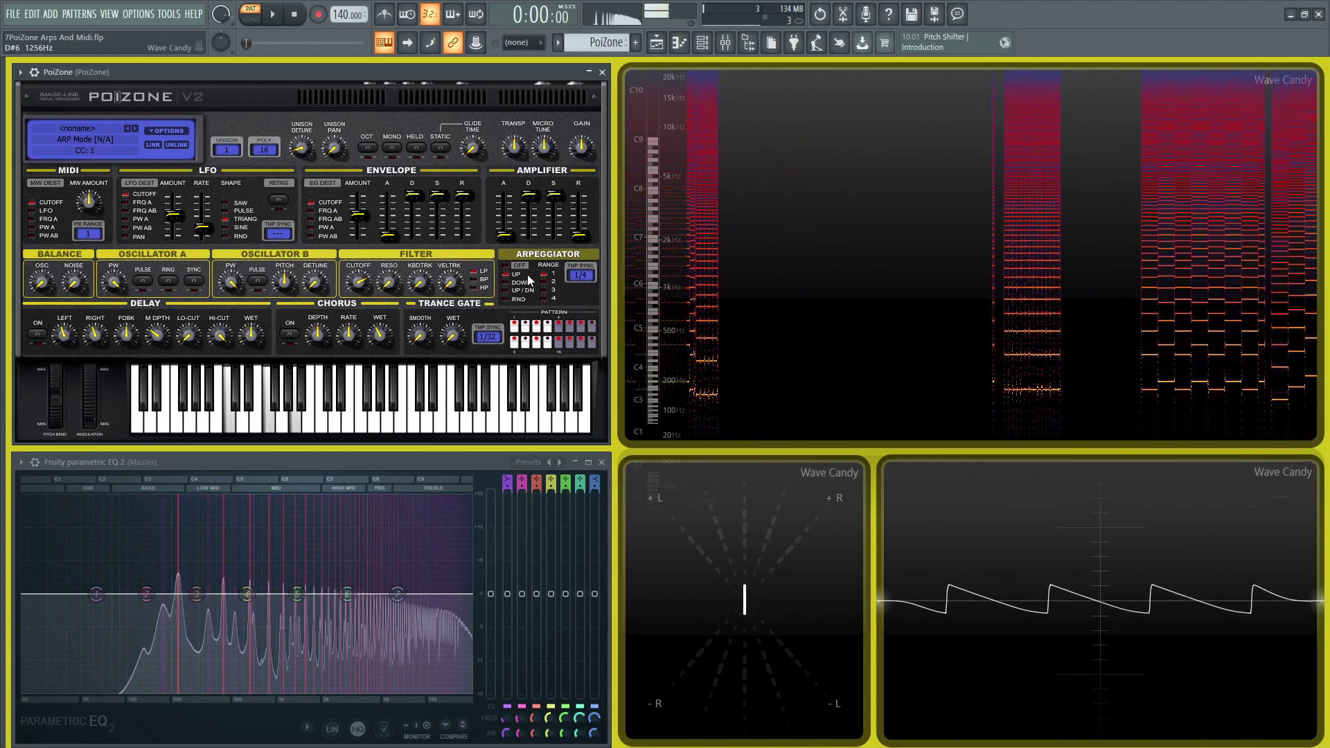
left_click(552, 282)
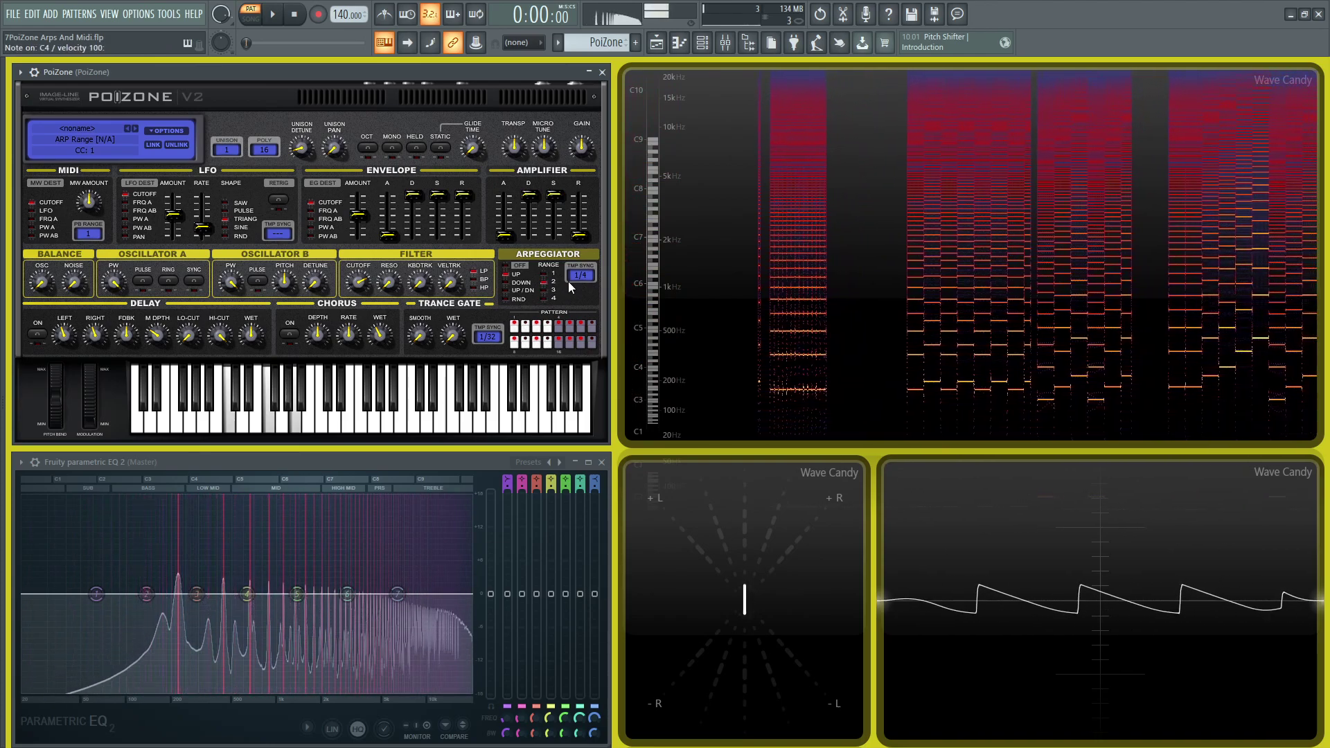
left_click(555, 290)
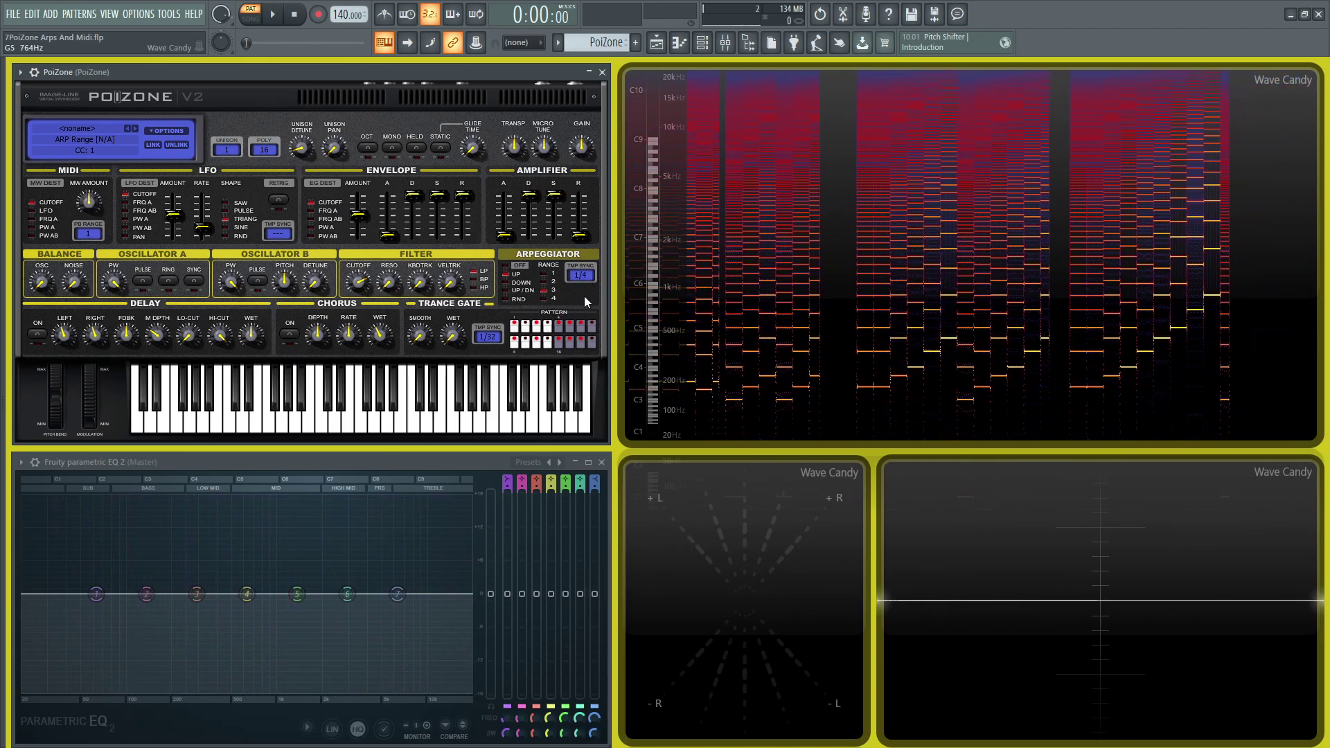
Step: Set the arpeggiator's tempo sync to 2/16 and play the C4, F4 and A4 chord
left_click(581, 276)
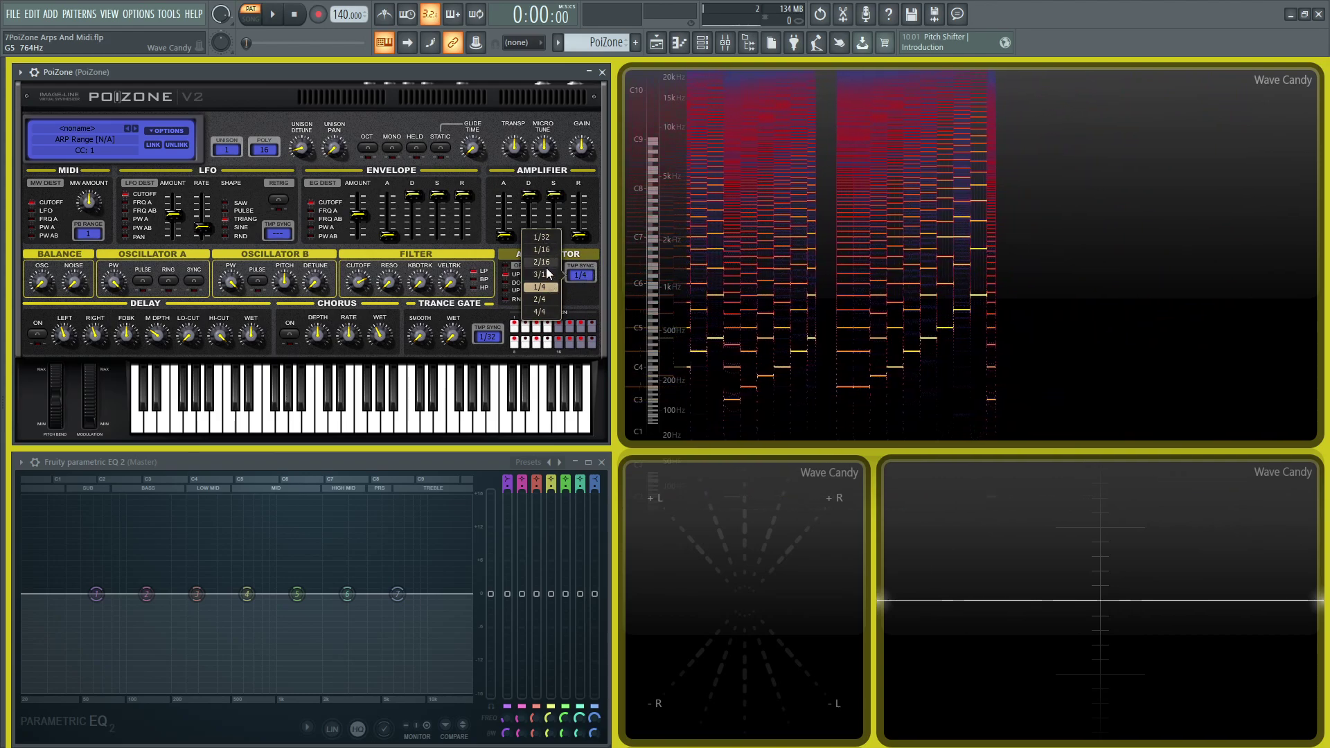
key("z")
key("v")
key("n")
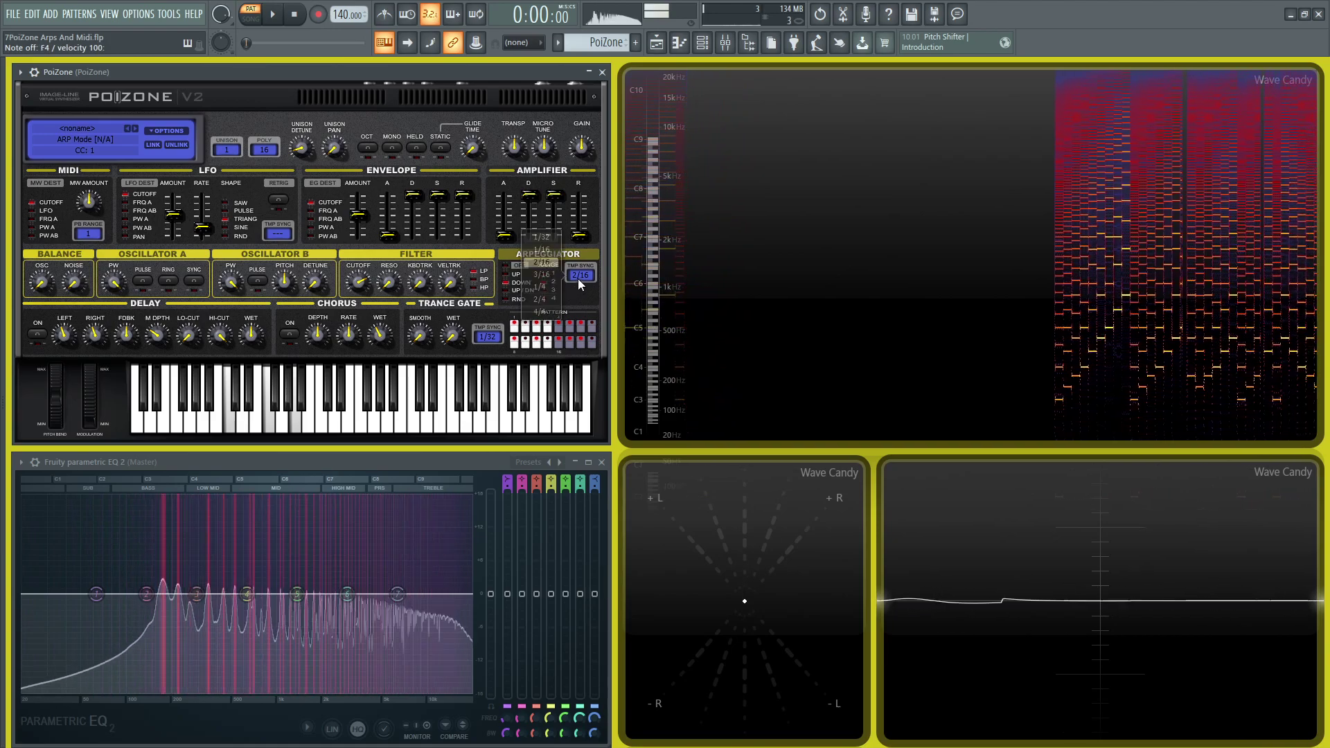
Step: Set the arpeggiator's tempo sync to 1/16 and play the C4, F4 and A4 chord
left_click(578, 278)
left_click(555, 249)
key("z")
key("v")
key("n")
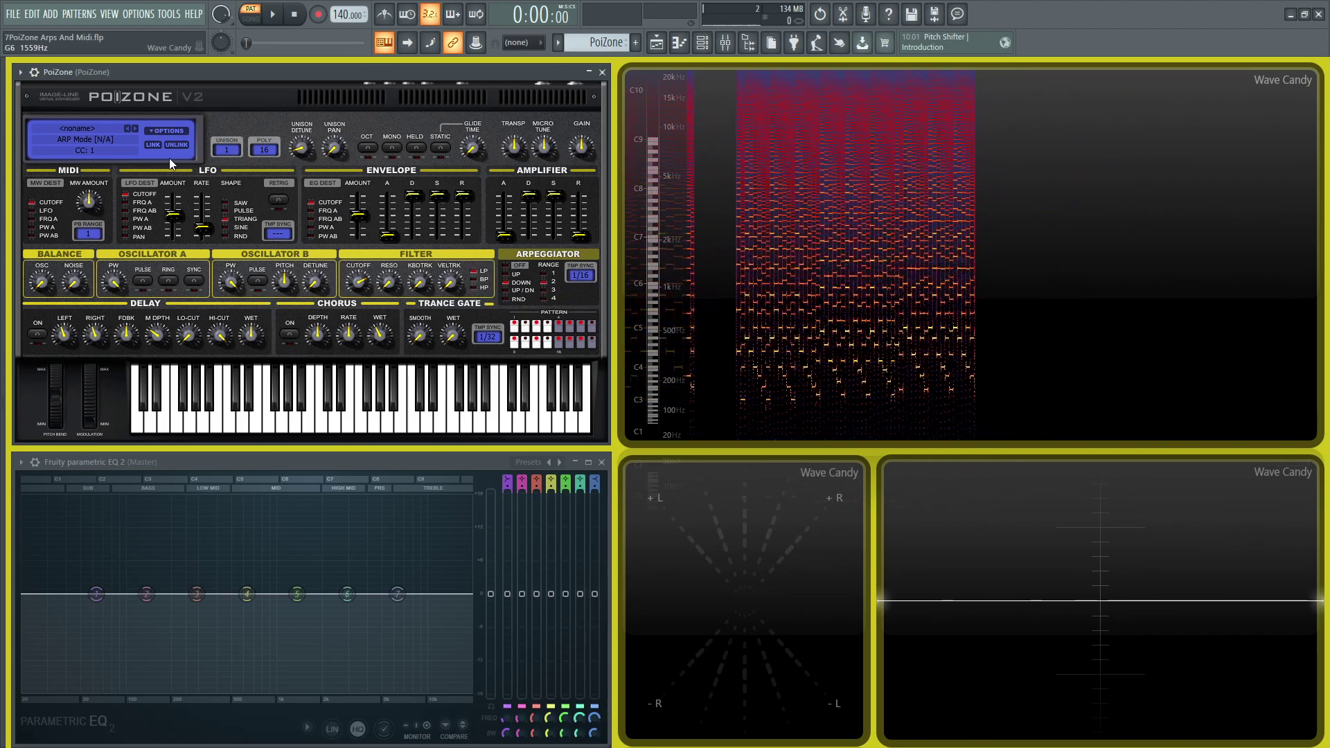
Step: Reset the patch to its defaults and lower the filter cutoff while playing repeated C4 notes
left_click(166, 131)
left_click(224, 206)
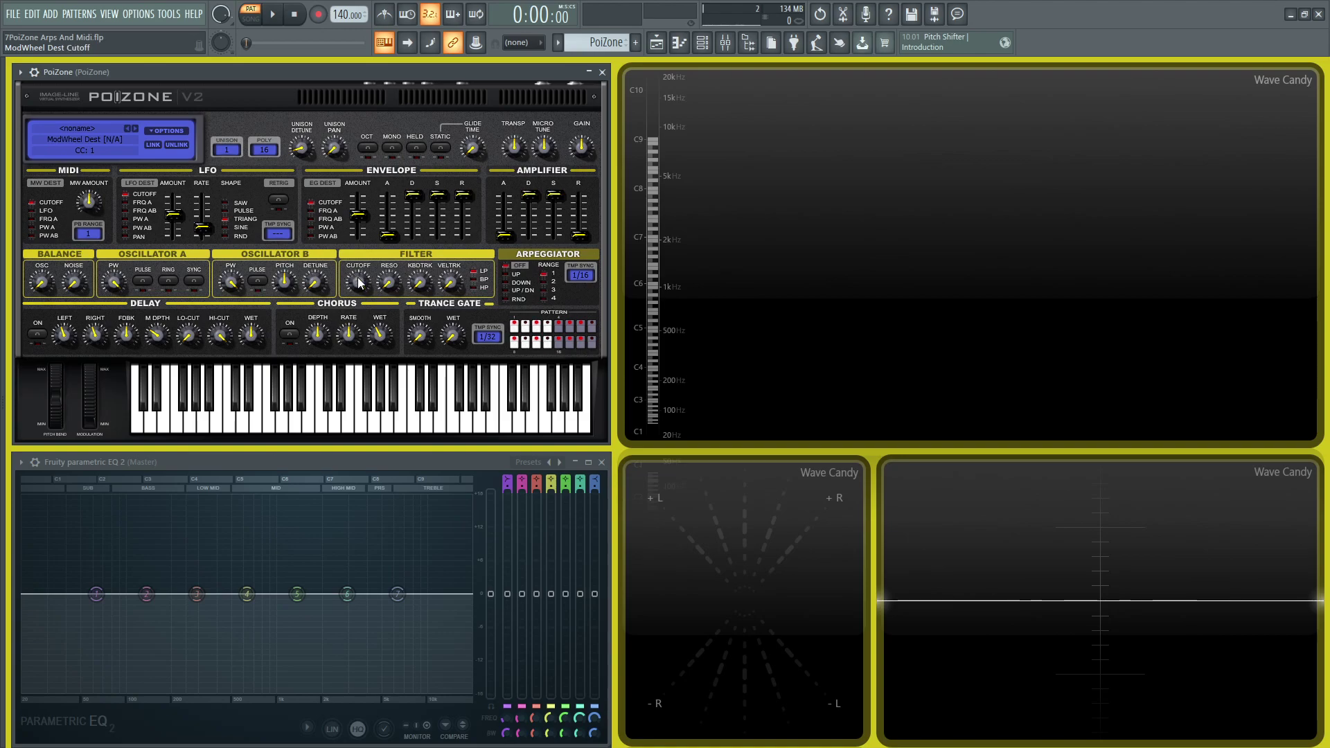
key("z")
key("z")
key("z")
key("z")
key("z")
key("z")
left_click_drag(357, 277, 357, 305)
key("z")
key("z")
key("z")
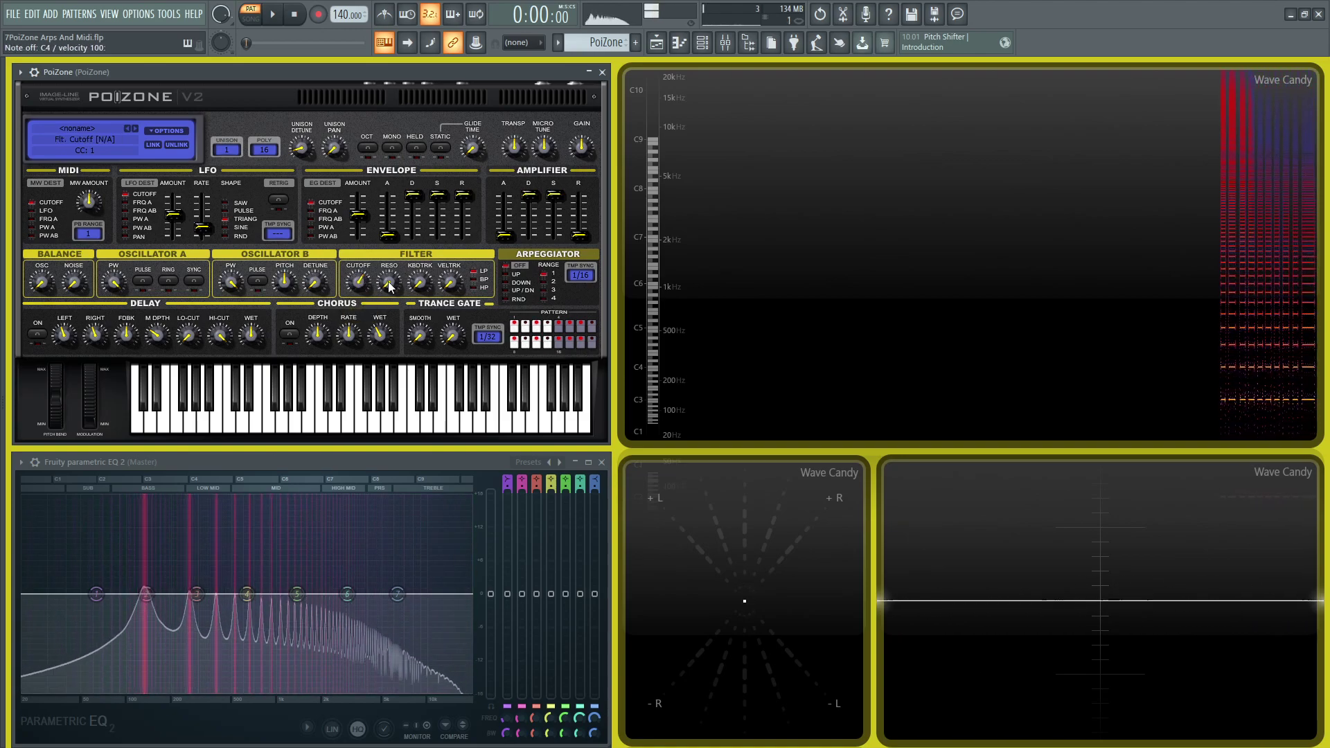
Step: Test the mod wheel amount at 0 % with the cutoff destination by playing C4
left_click(88, 200)
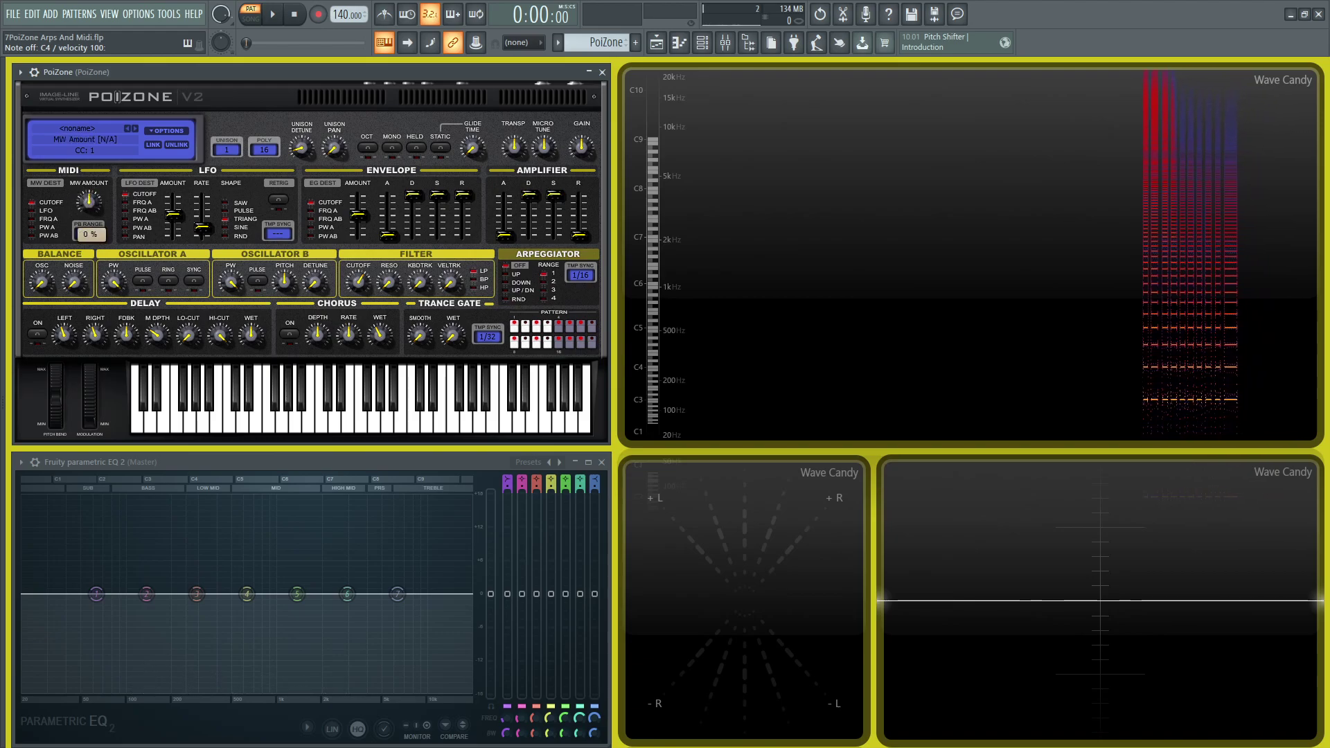
key("z")
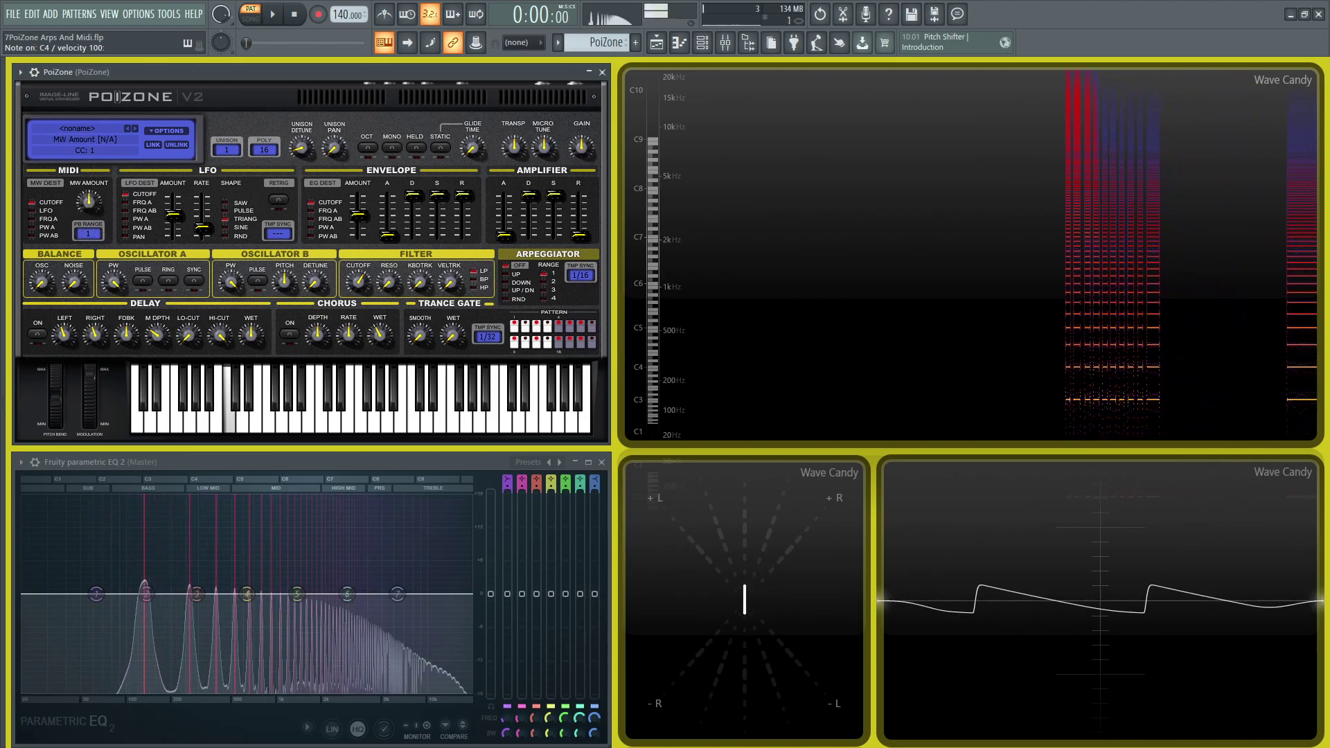
key("z")
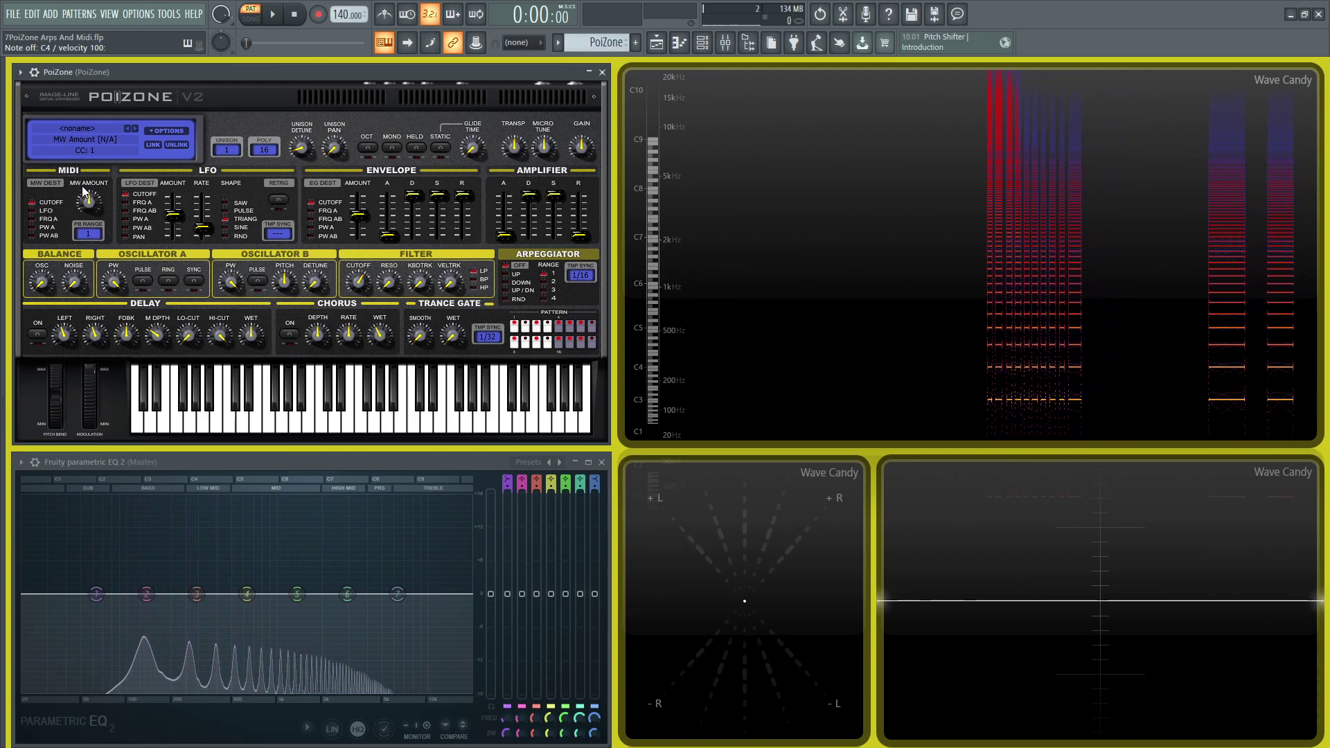
left_click(229, 412)
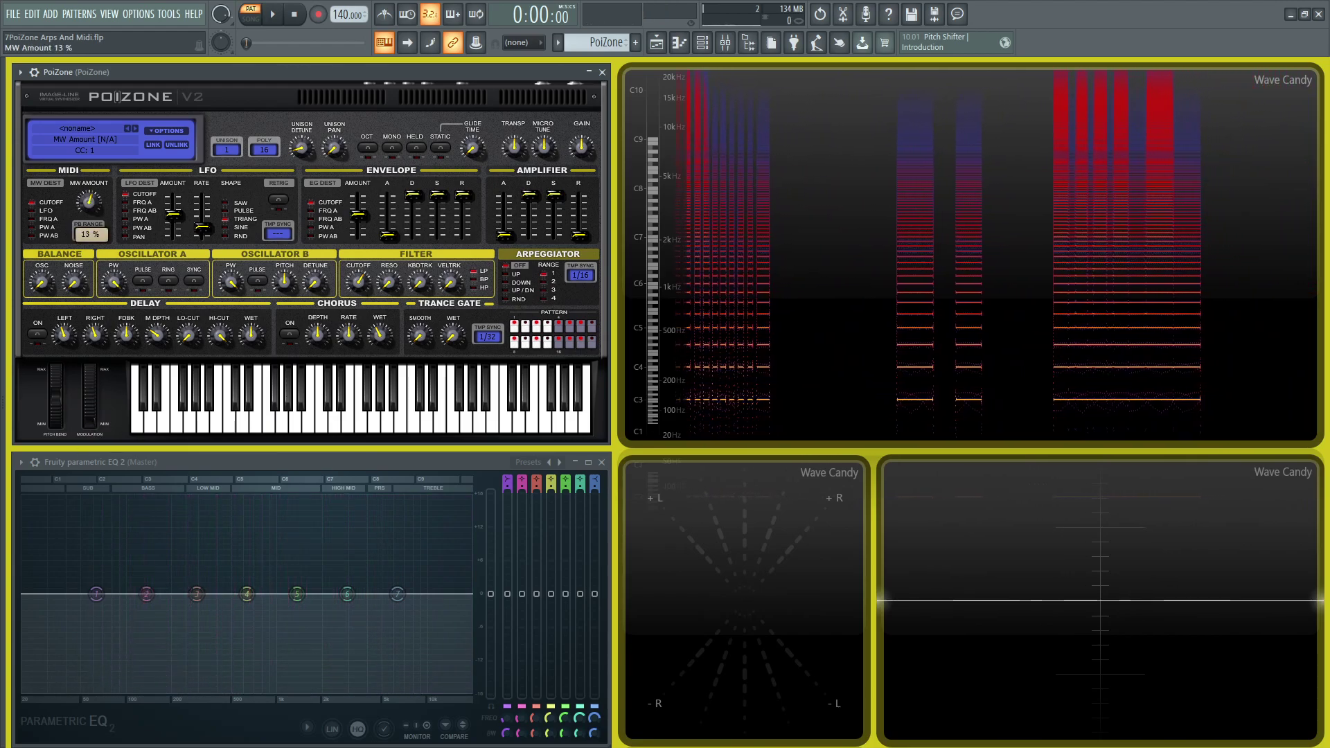
Step: Play repeated C4 notes to examine how the mod wheel amount affects the filter cutoff
key("z")
key("z")
key("z")
key("z")
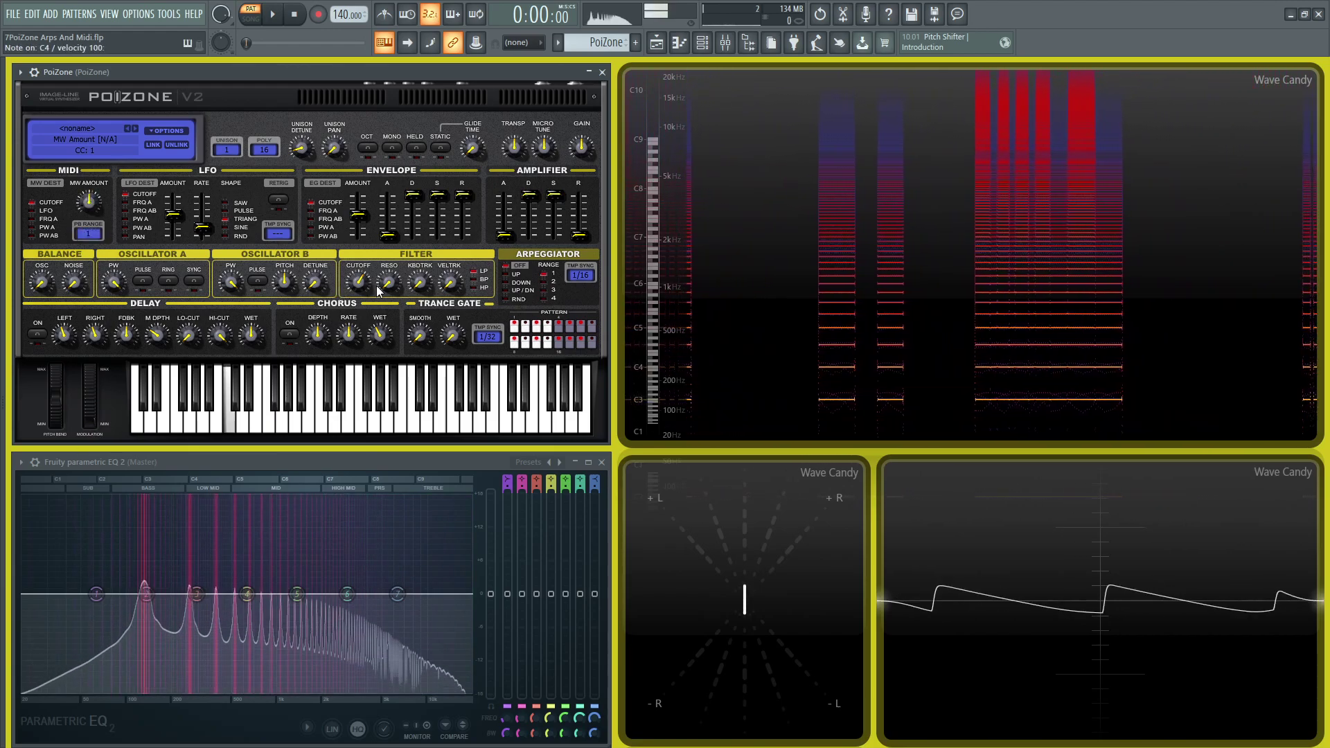
key("z")
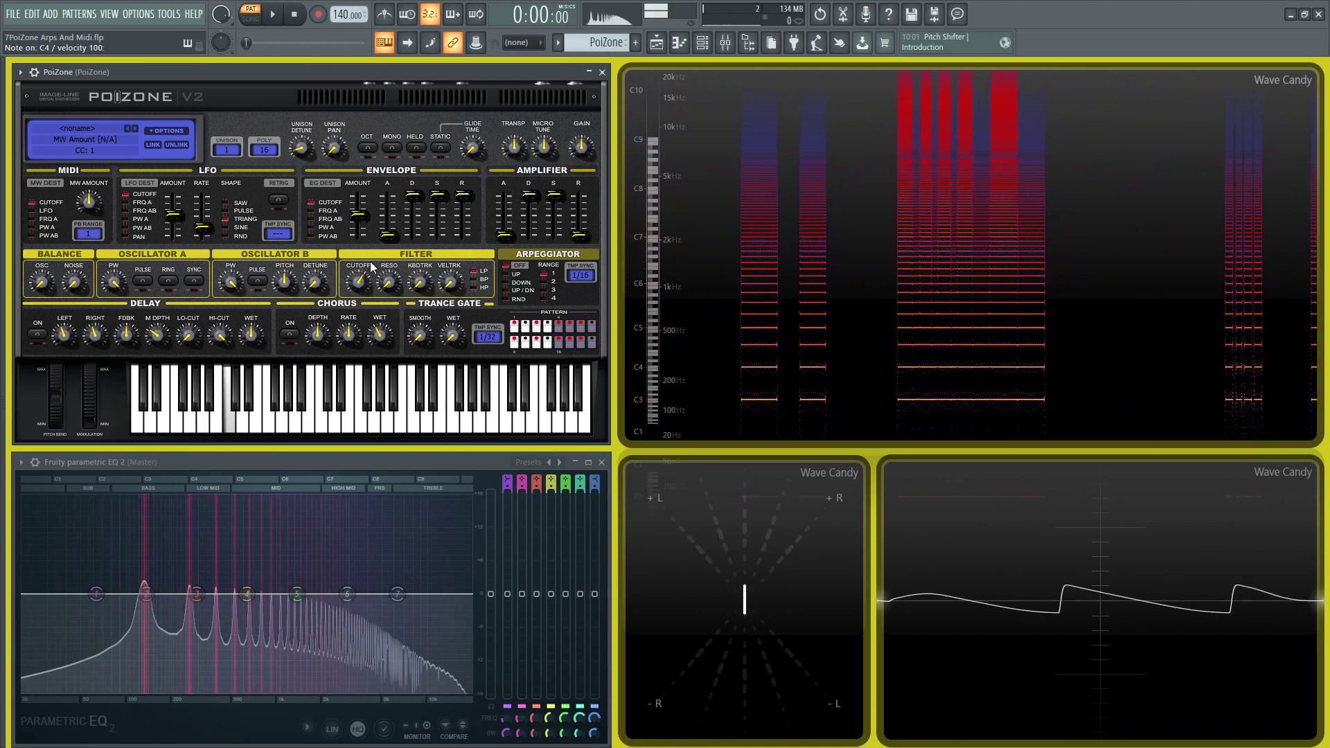
key("z")
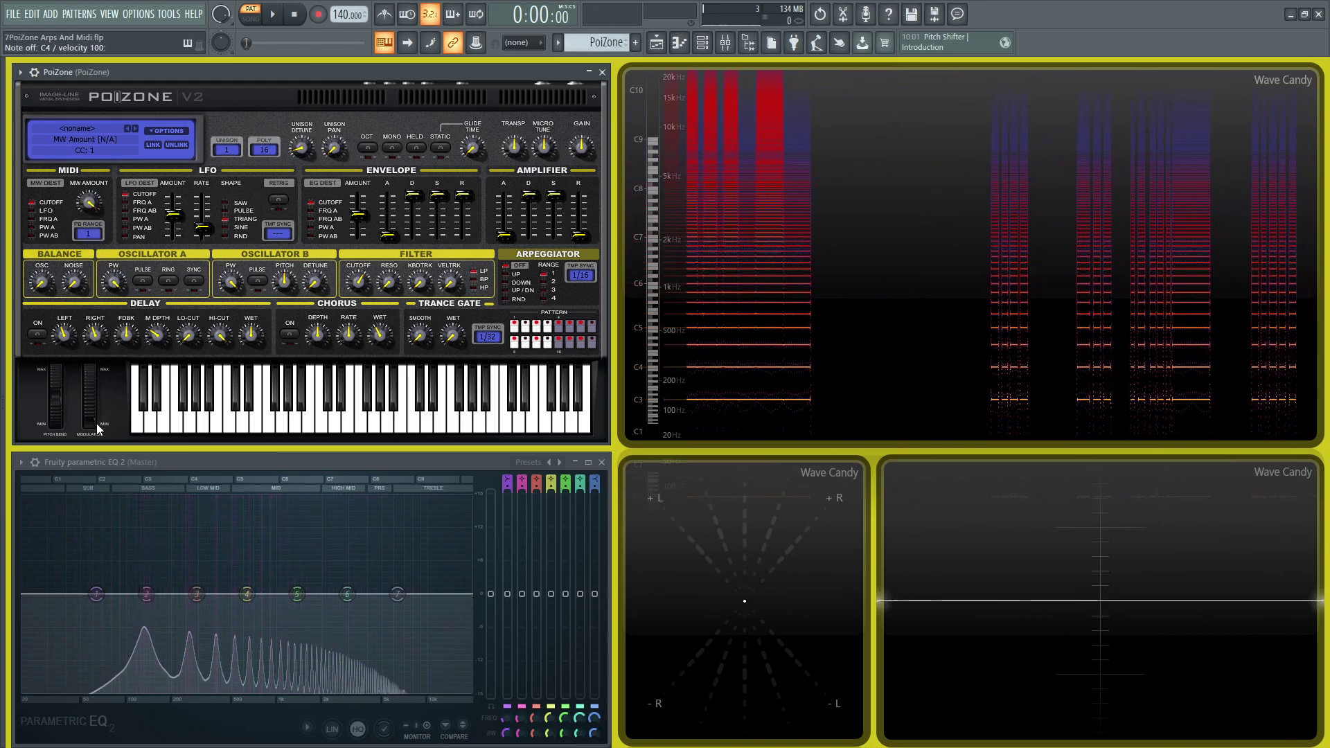
key("z")
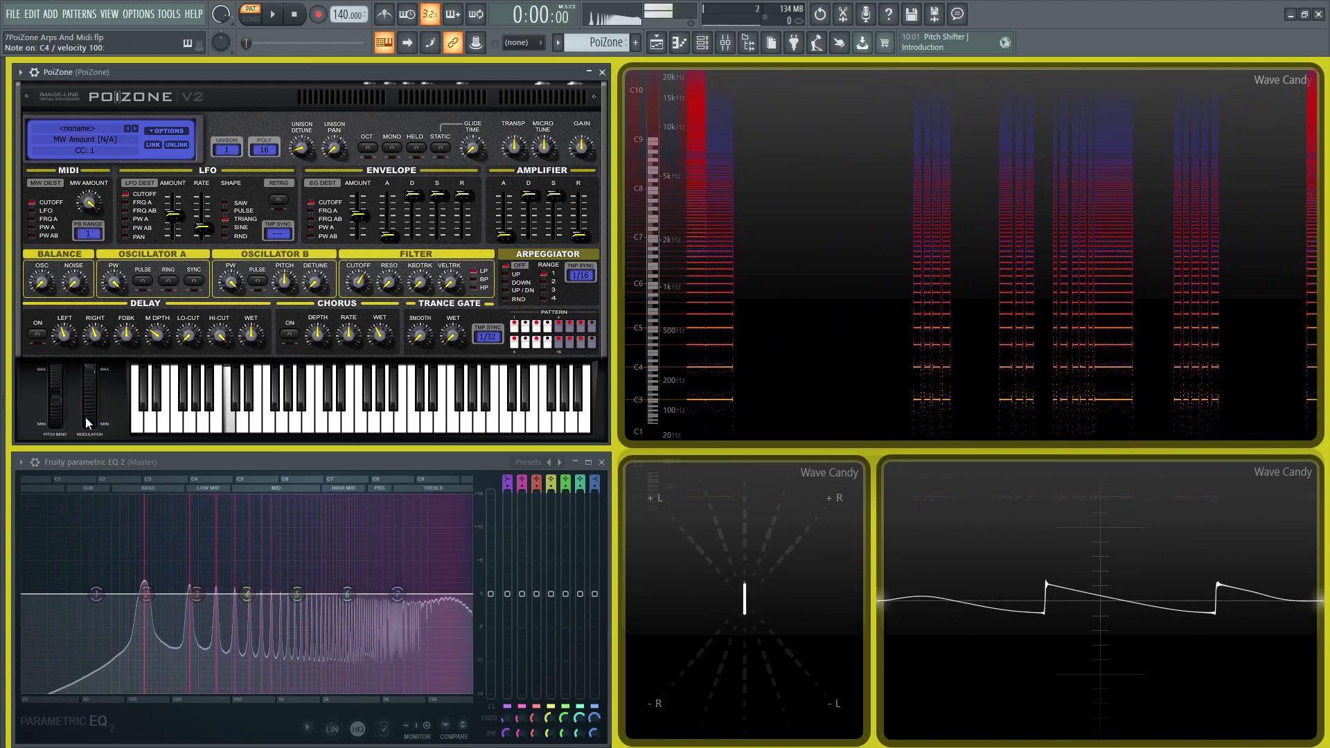
key("z")
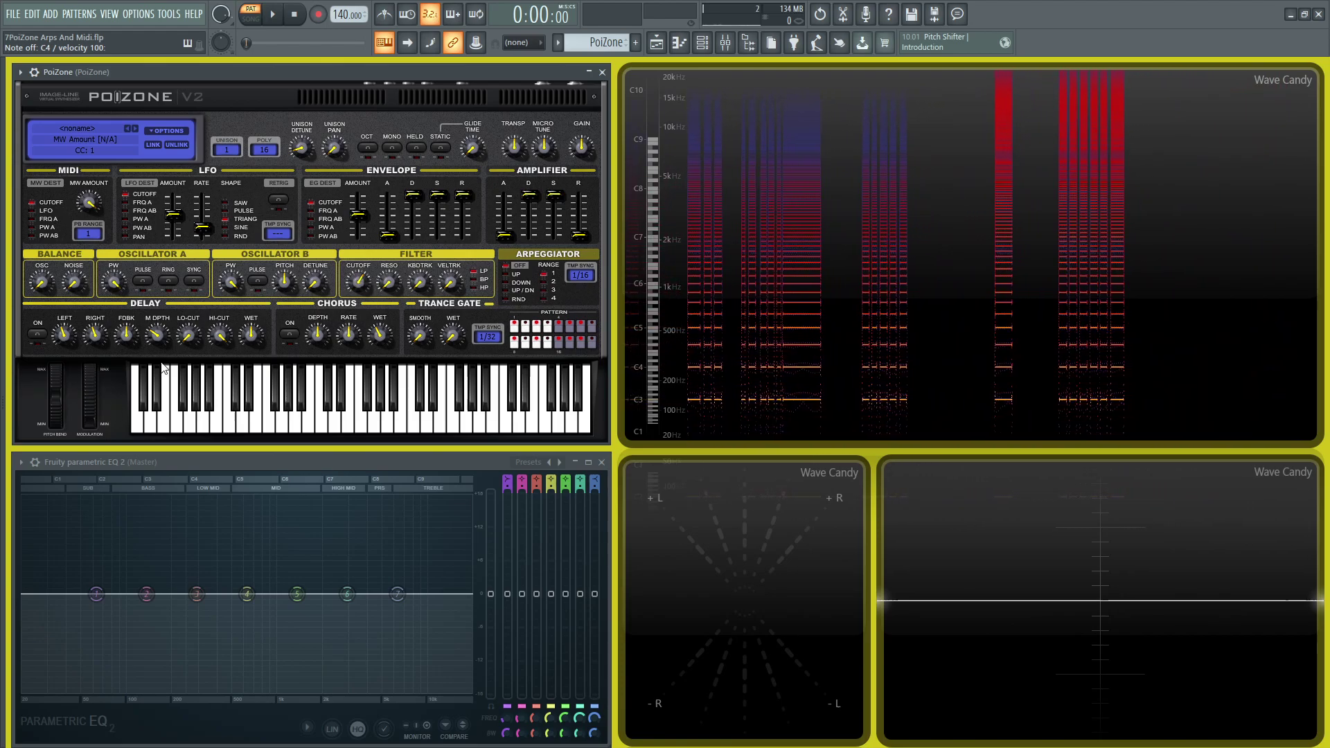
Step: Turn down the mod wheel amount and readjust the filter cutoff, testing the sound with C4 notes
left_click_drag(360, 281, 358, 725)
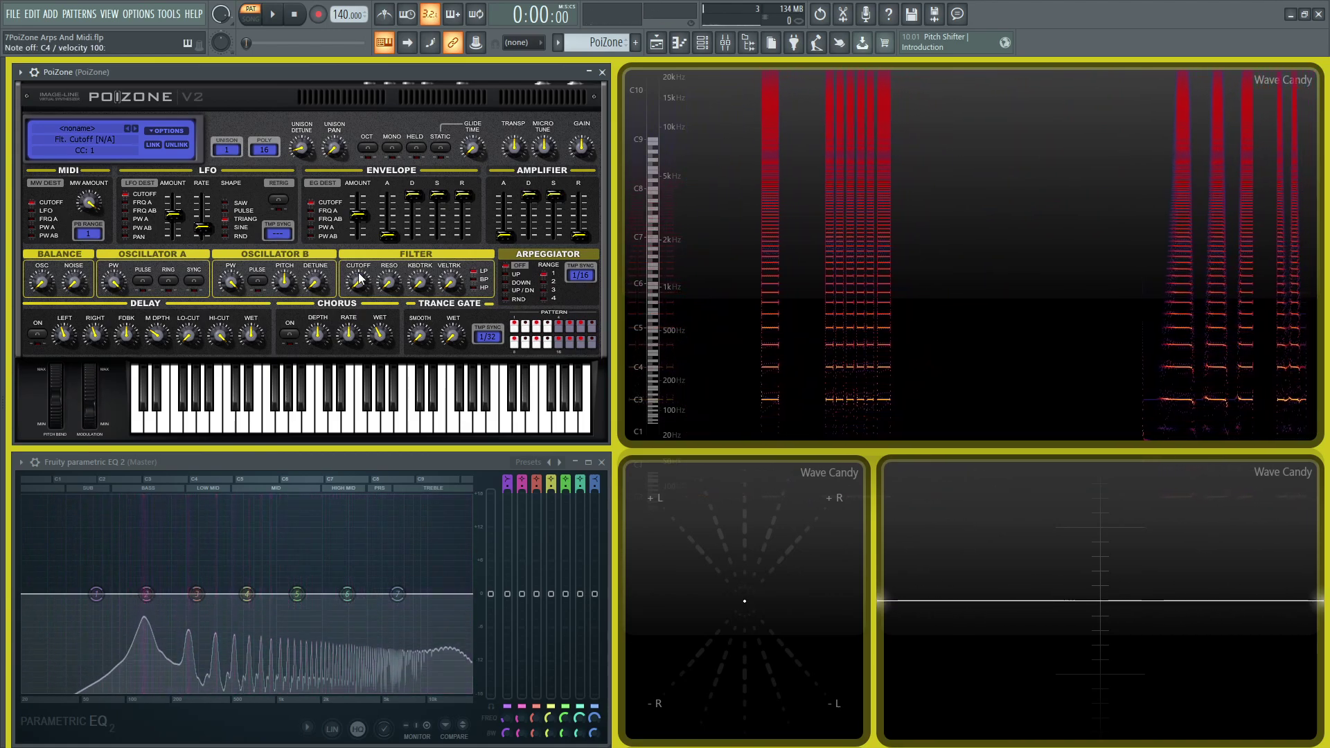
left_click_drag(358, 281, 358, 277)
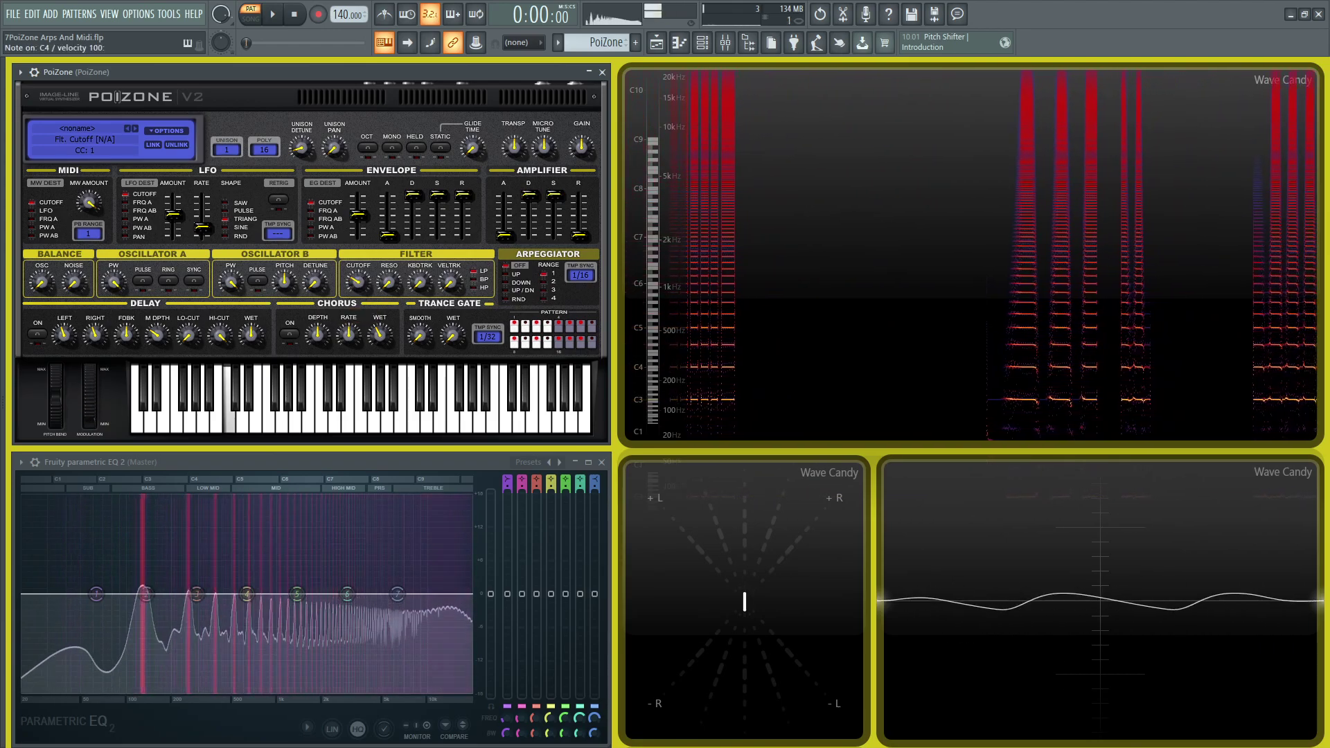
left_click_drag(94, 198, 95, 263)
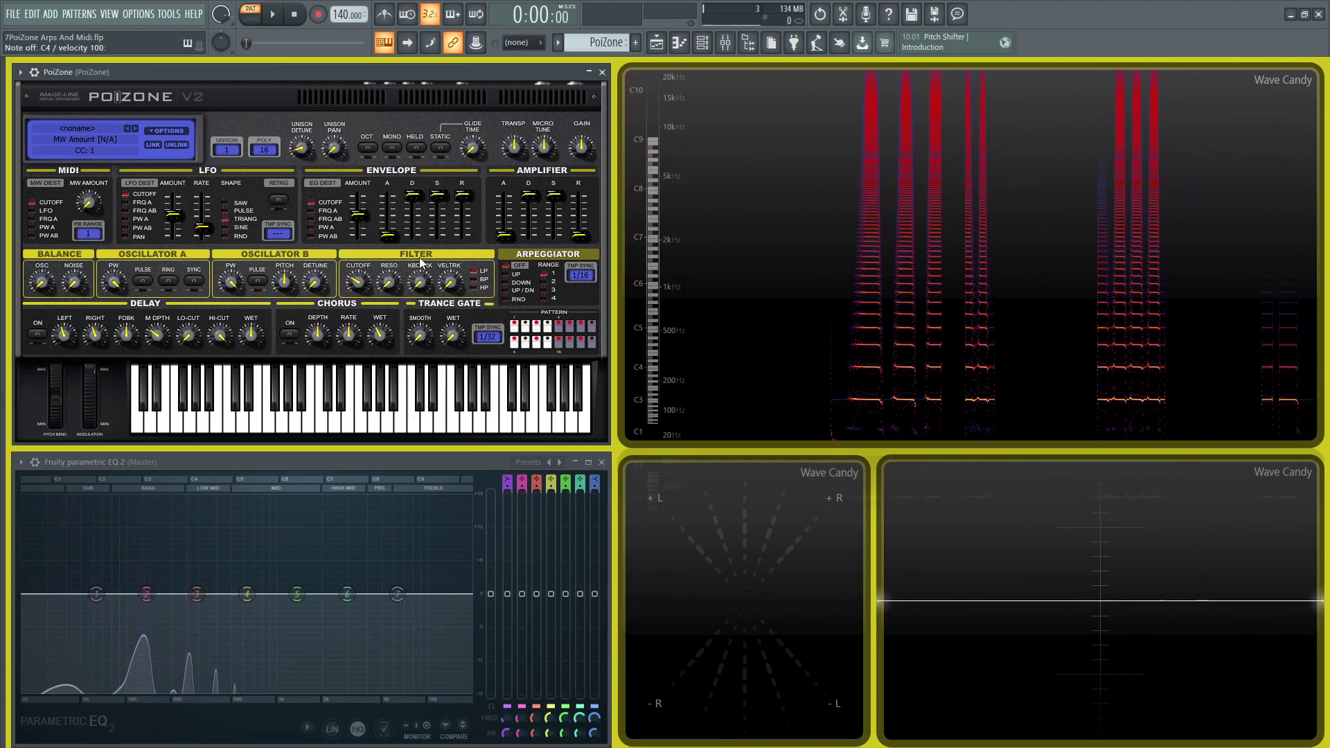
left_click_drag(358, 282, 358, 239)
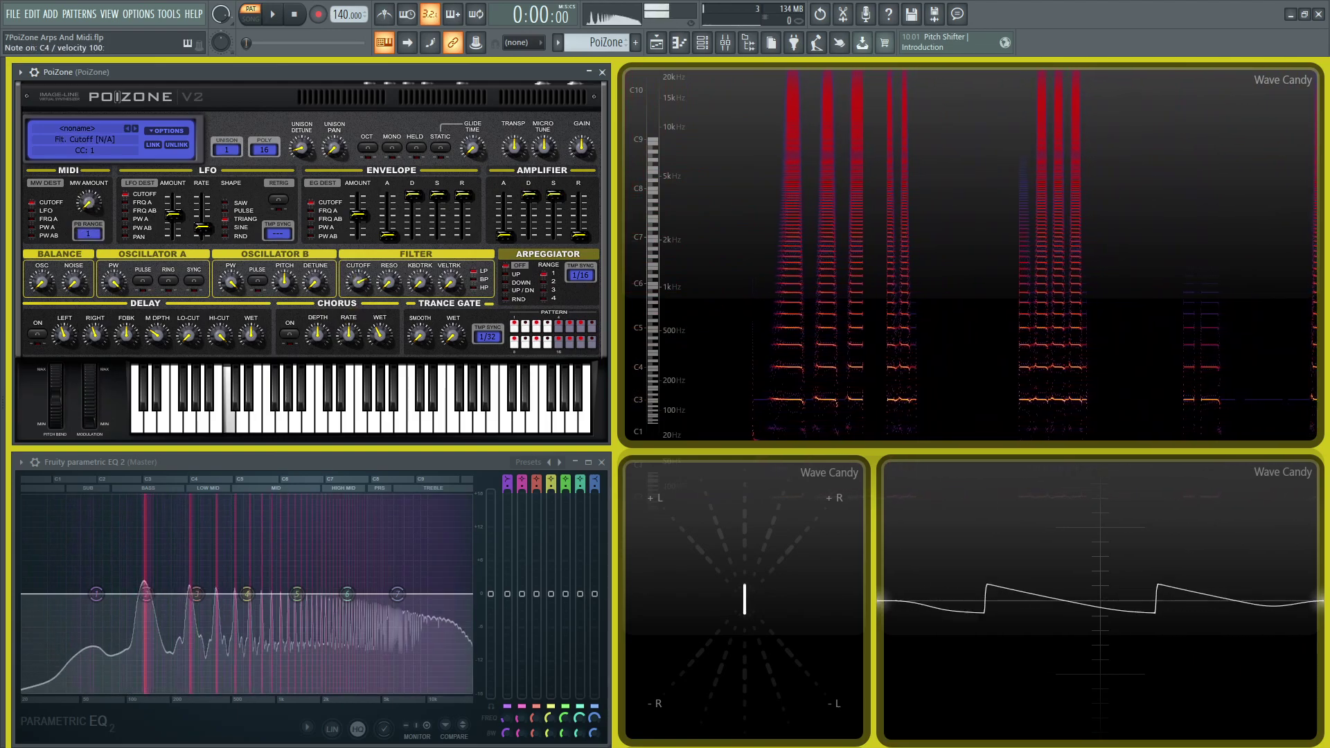
key("z")
key("z")
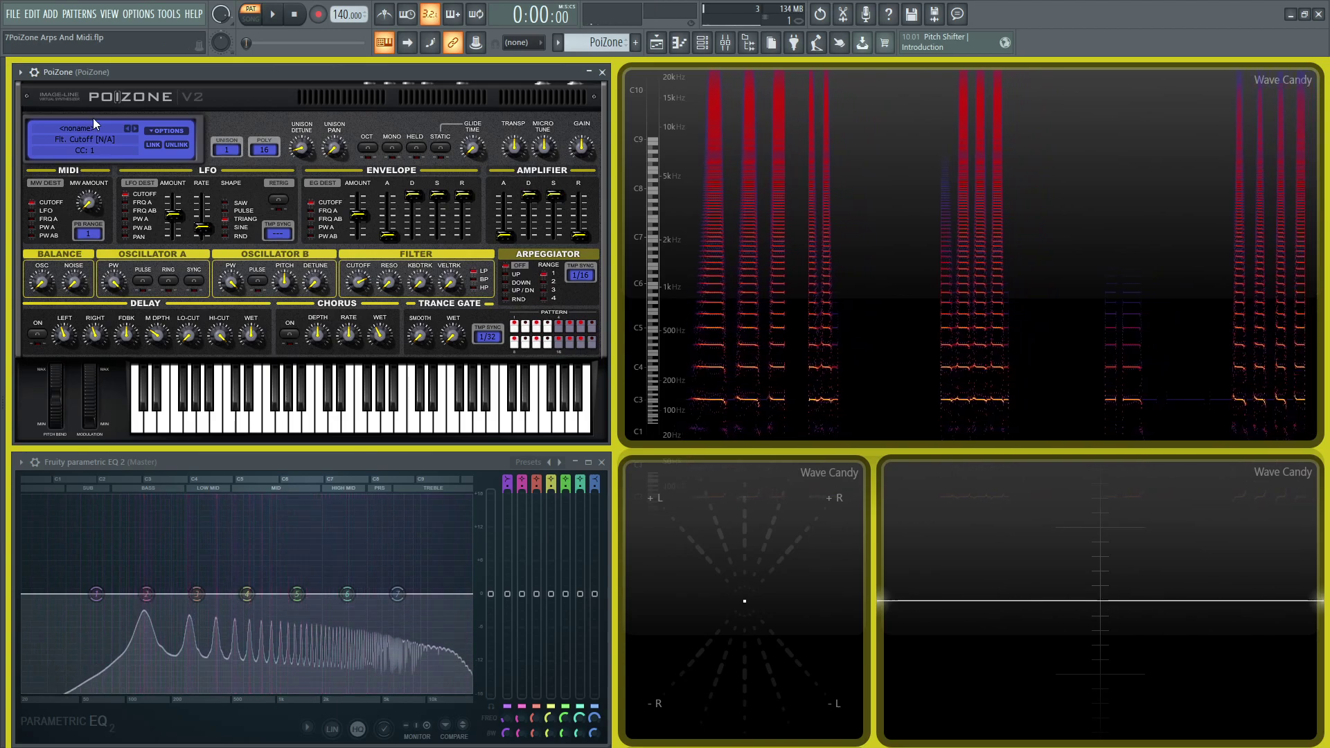
Step: Reset the patch to its defaults and test the pitch bend at a range of 1 by playing C4 notes
left_click(168, 132)
left_click(238, 204)
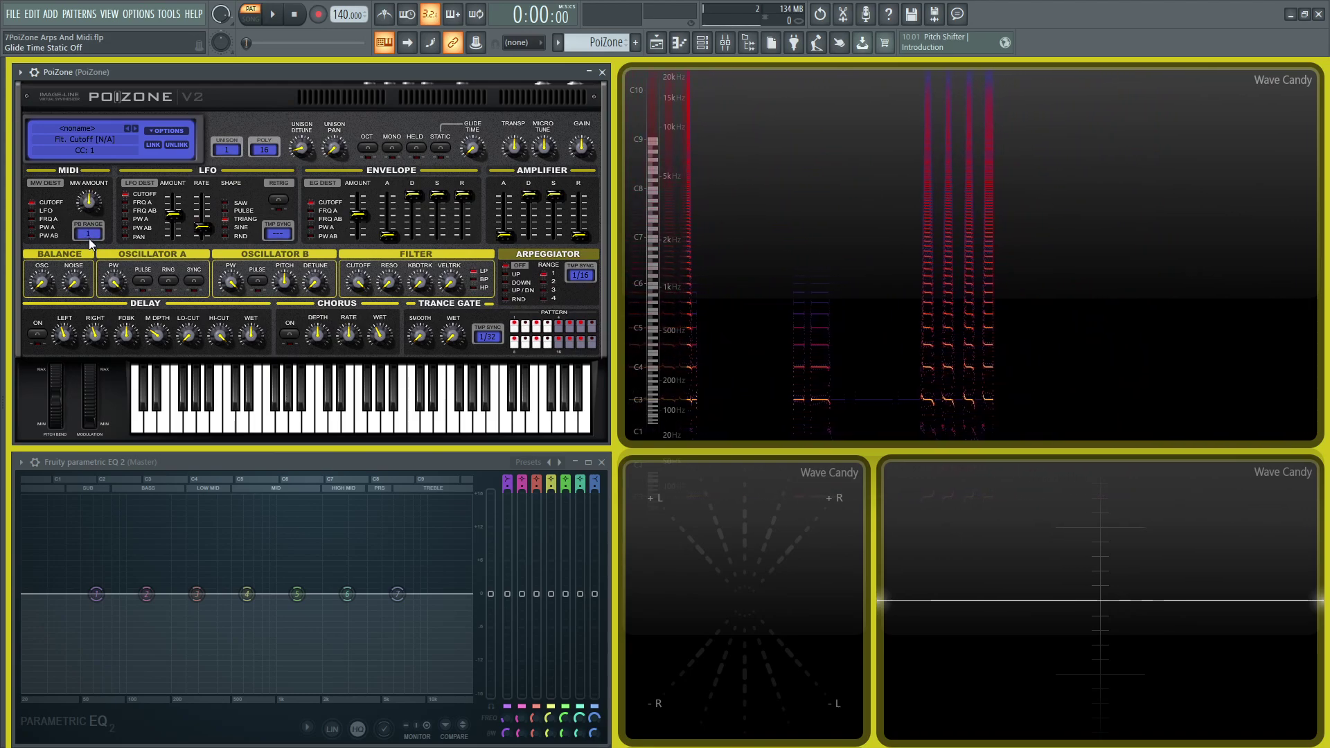
key("z")
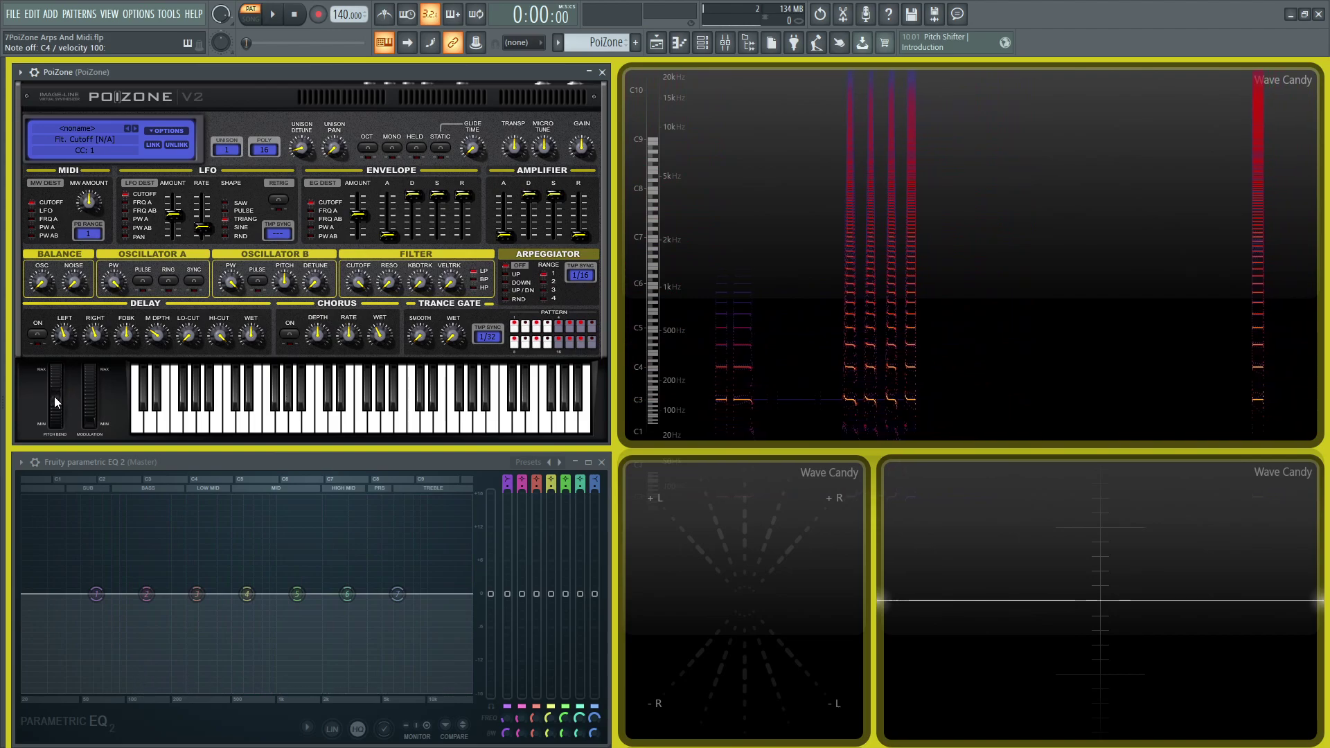
key("z")
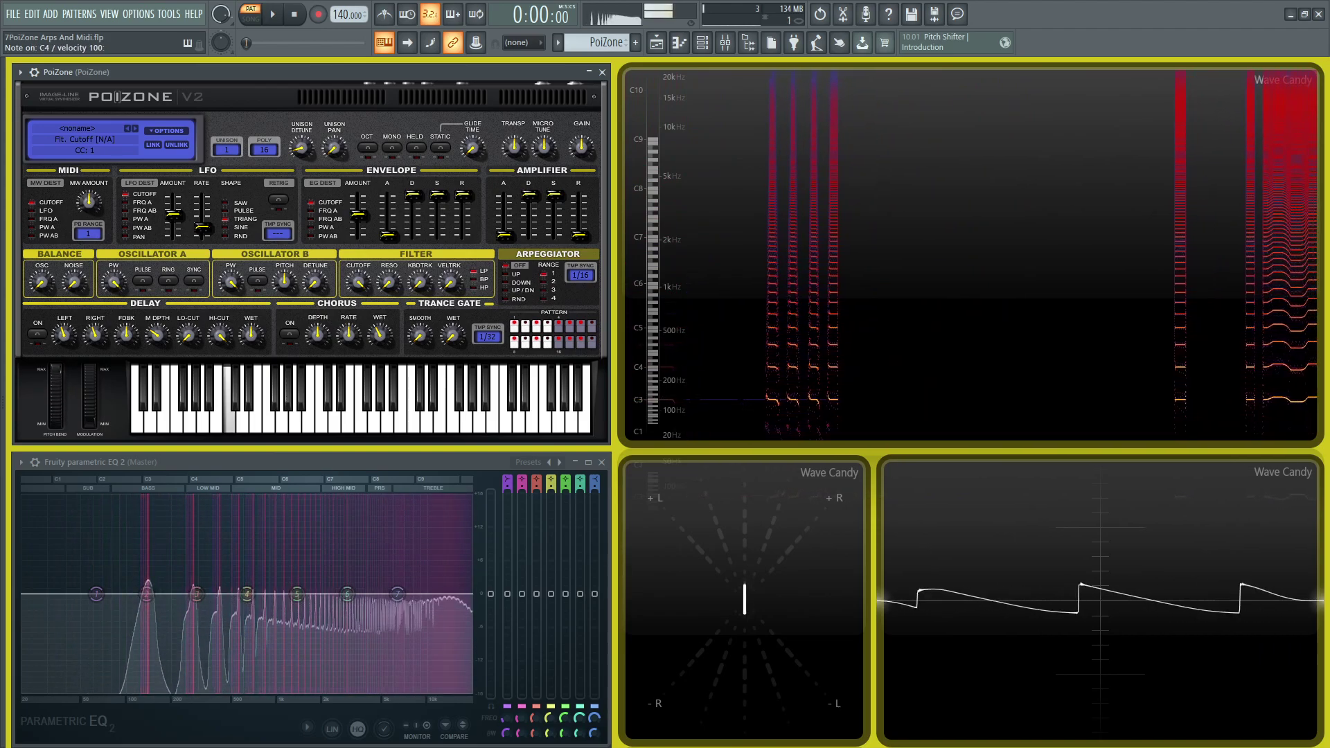
left_click(237, 398)
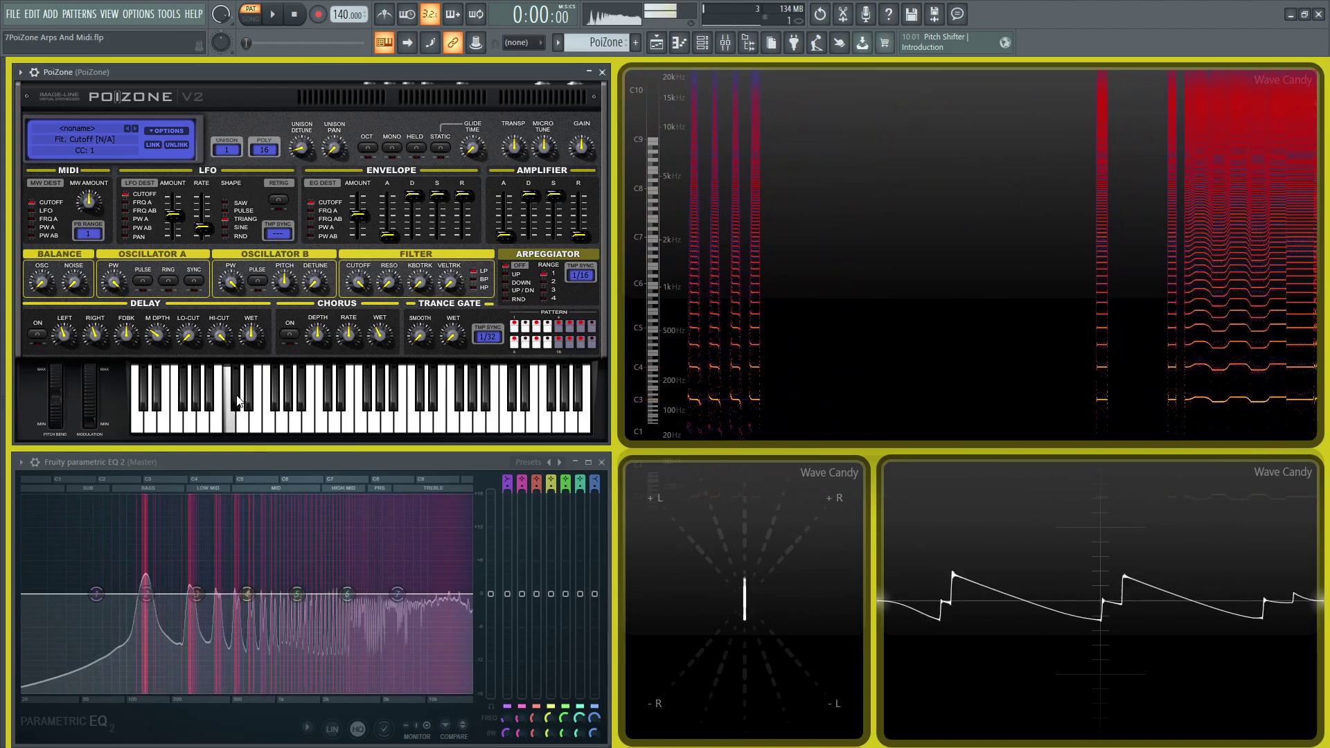
left_click(237, 397)
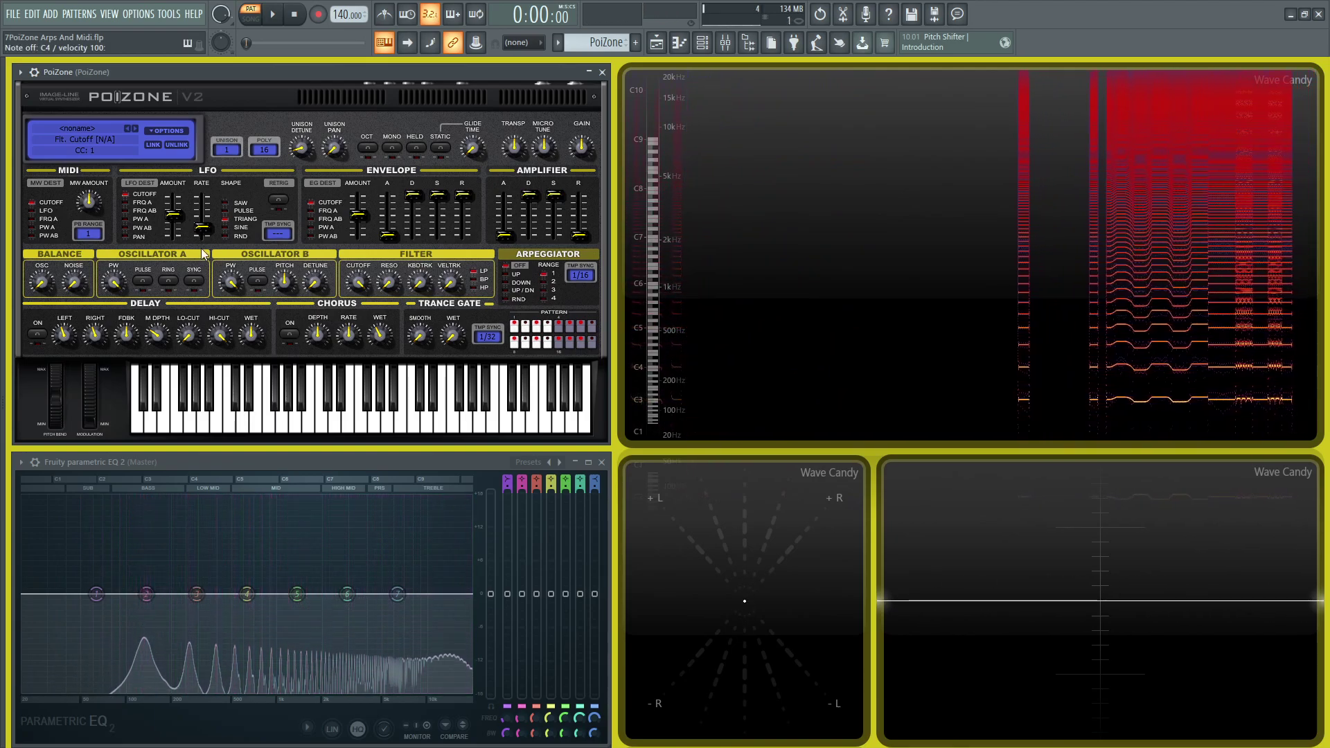
Step: Set the pitch bend range to 12 and bend a held C4 note to hear the effect
left_click(87, 235)
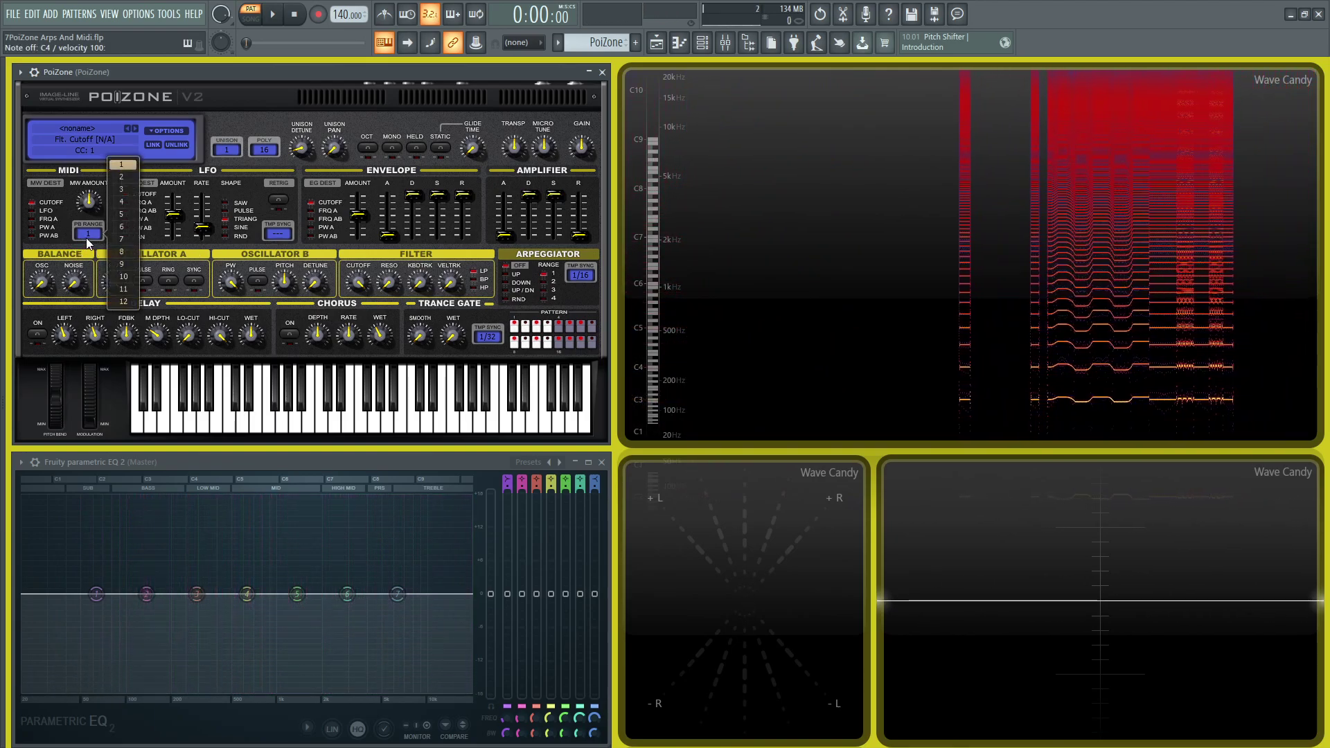
left_click(128, 303)
key("z")
left_click_drag(55, 396, 56, 426)
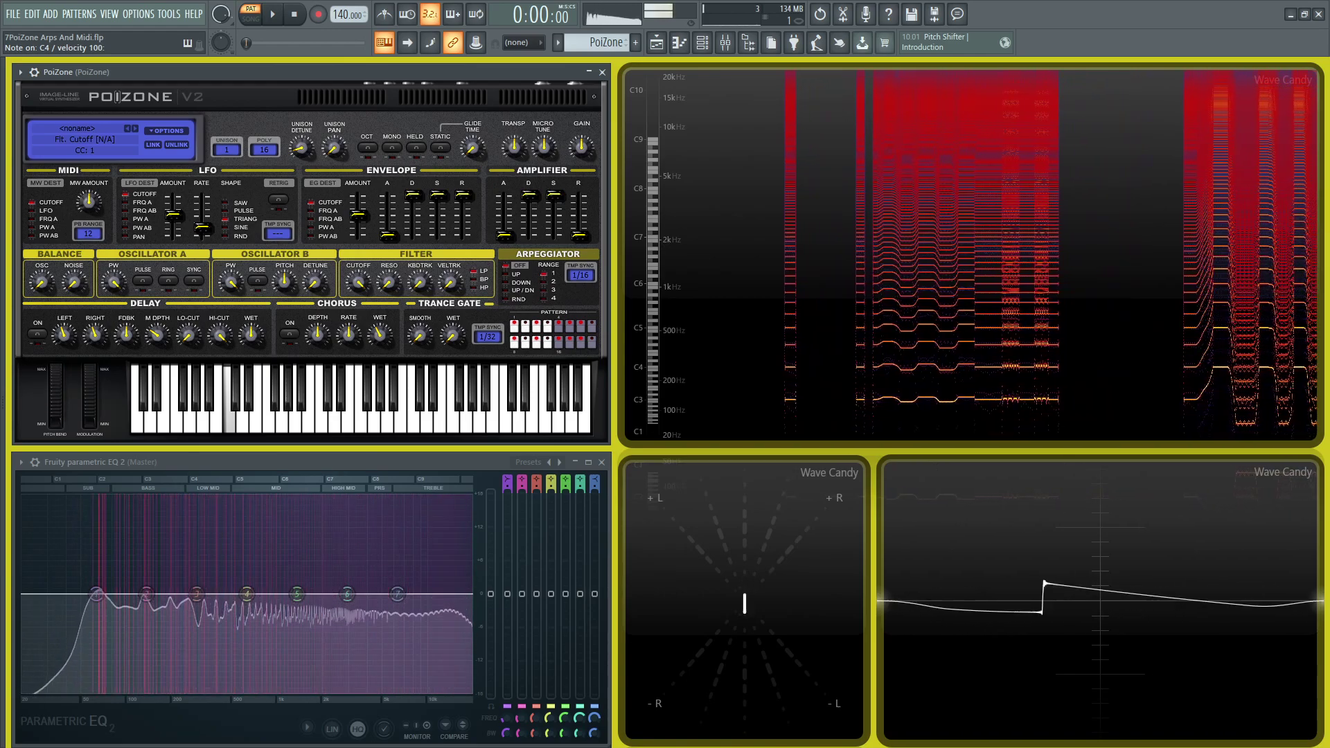
Step: Set the pitch bend range to 7 and play C4 to test the bend
left_click(88, 234)
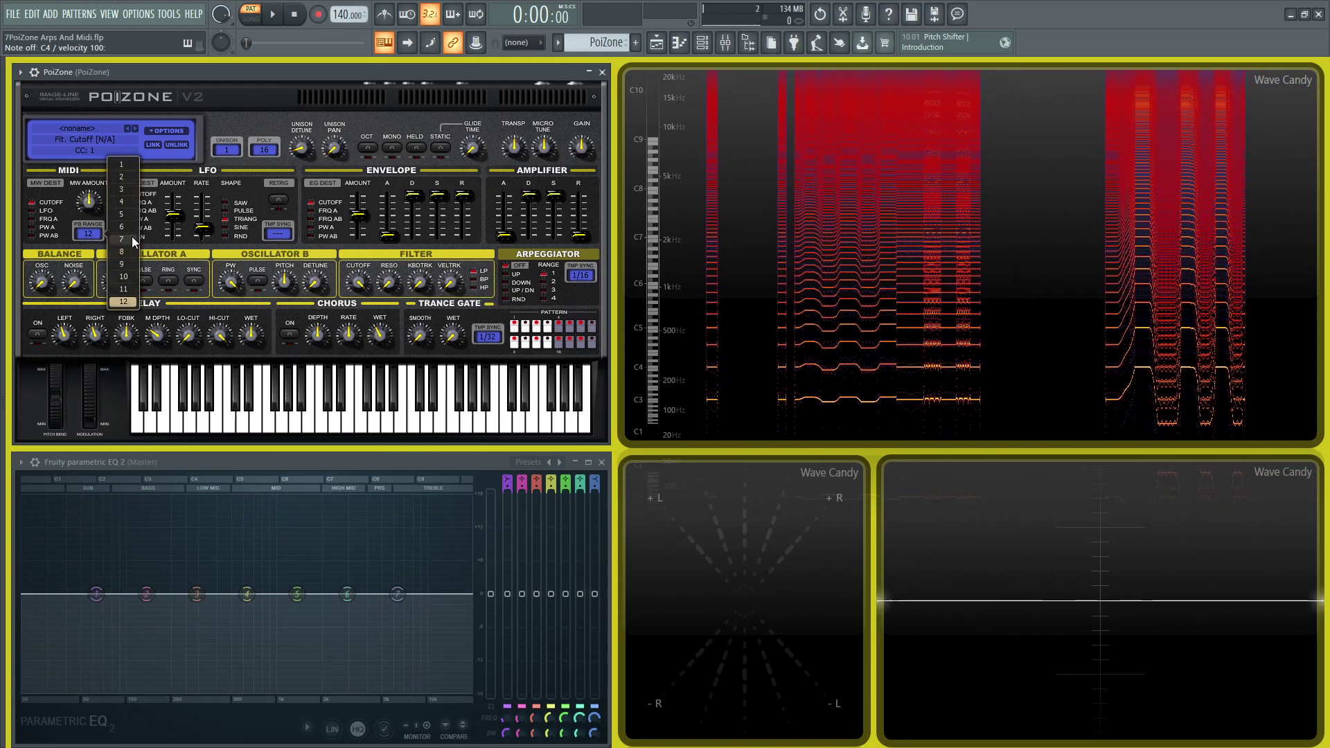
left_click(130, 241)
left_click(231, 409)
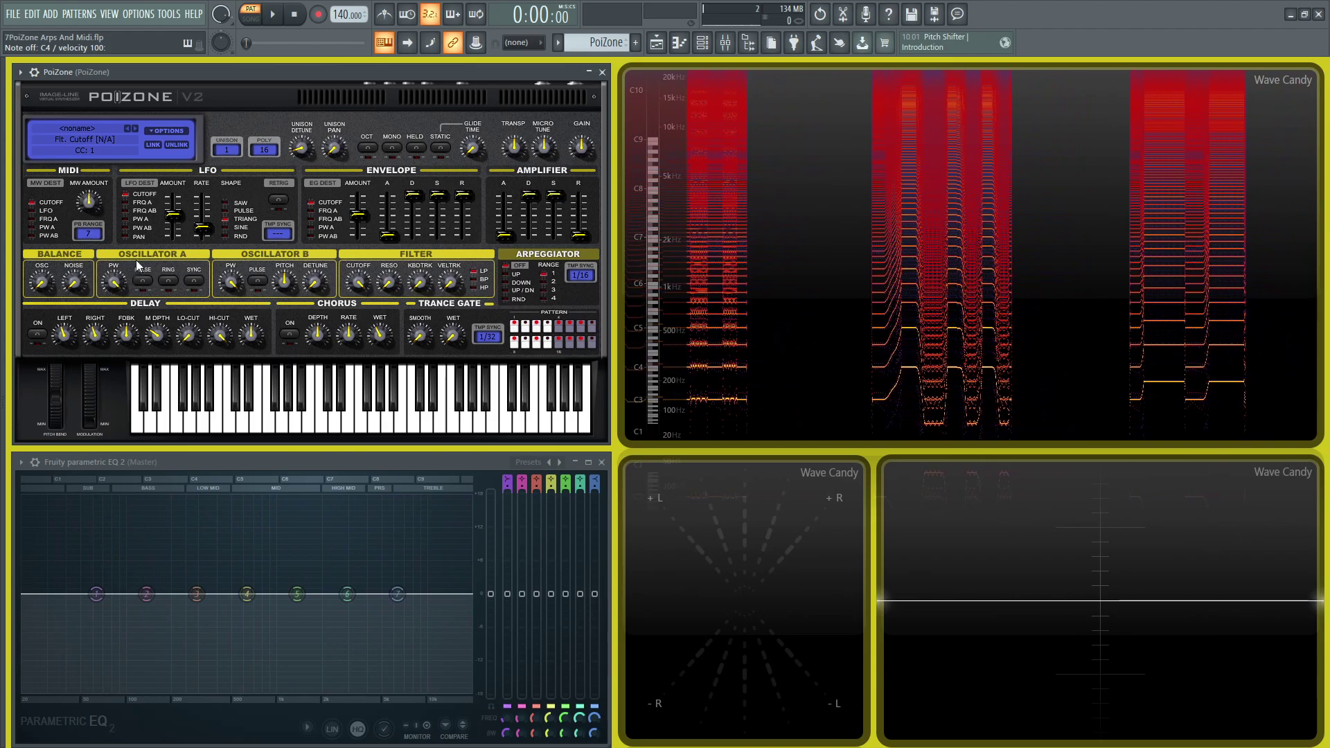
Step: Set the pitch bend range to 5 and bend a held C4 note downward
left_click(88, 234)
key("z")
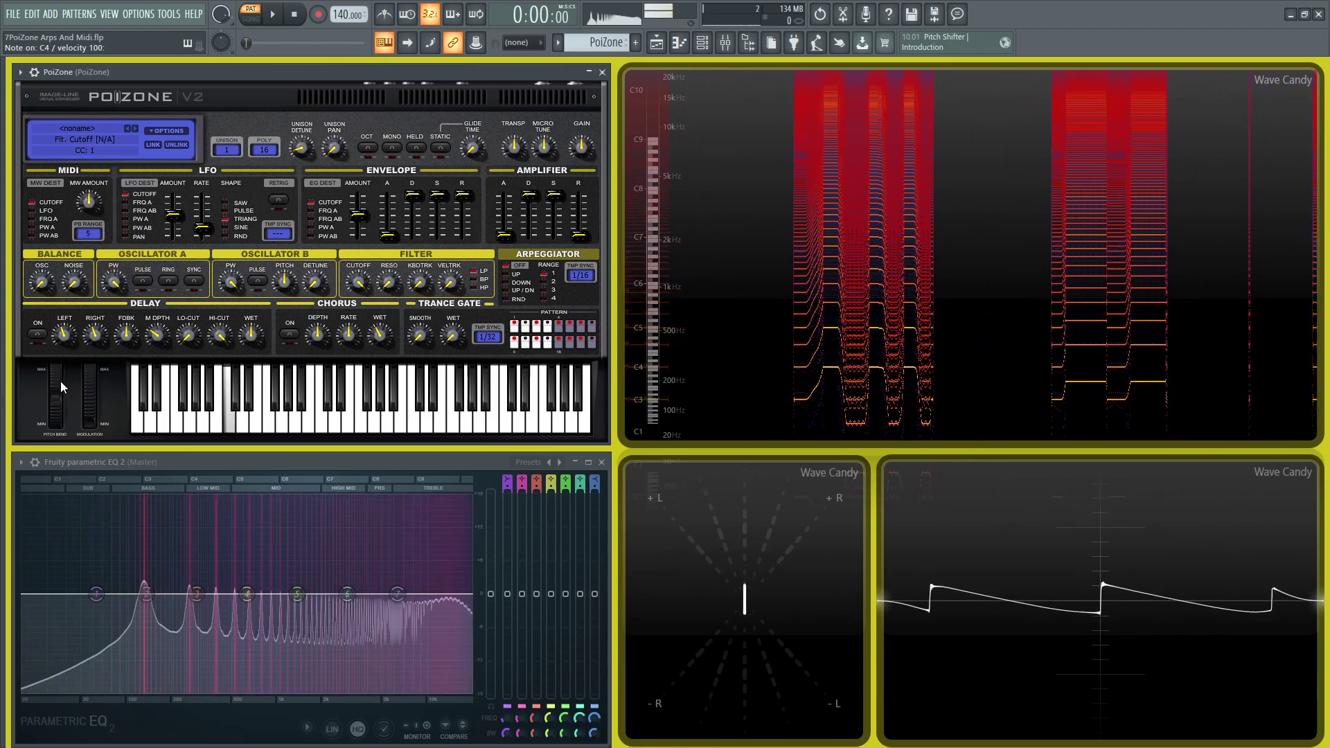
left_click_drag(60, 381, 60, 419)
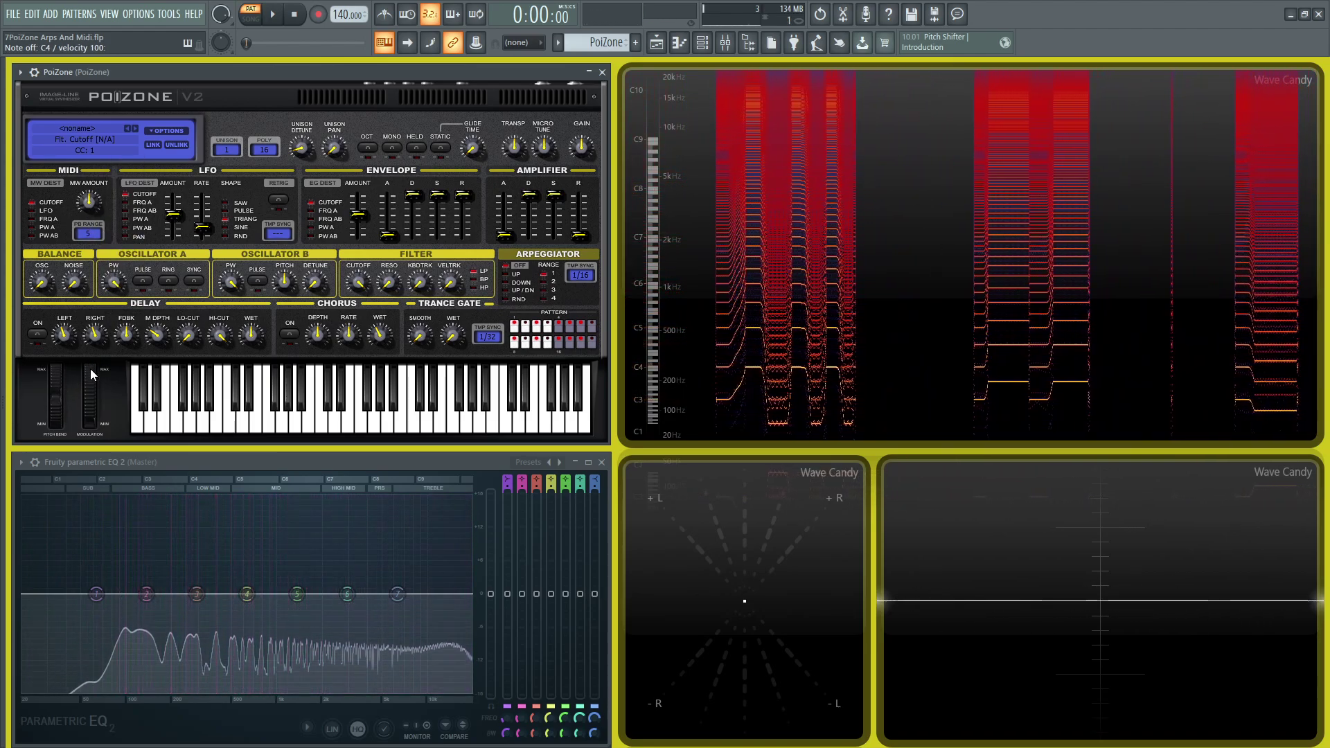